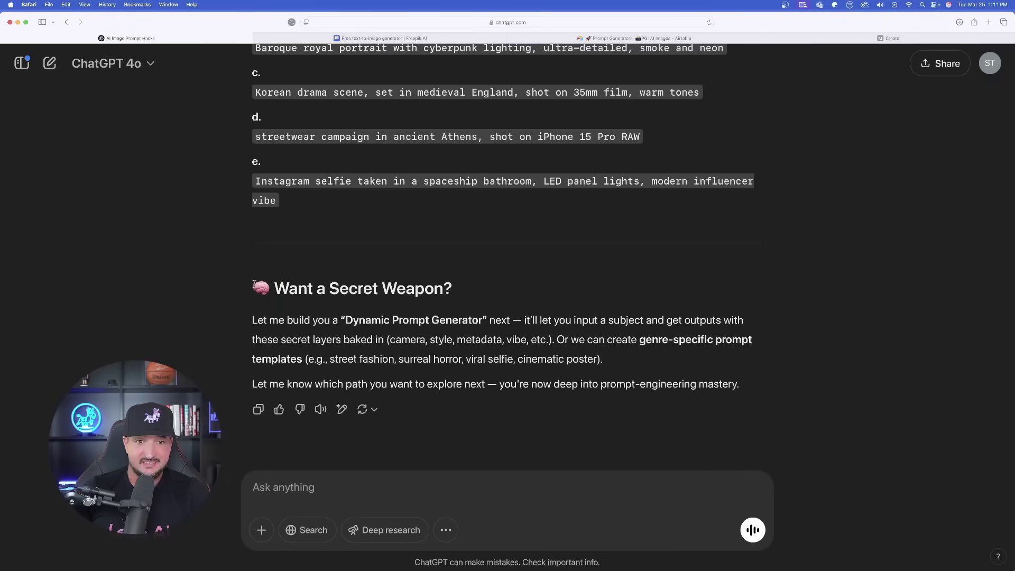
Expand the Grok gallery card into its full record and scroll through the details.
drag(440, 284, 463, 286)
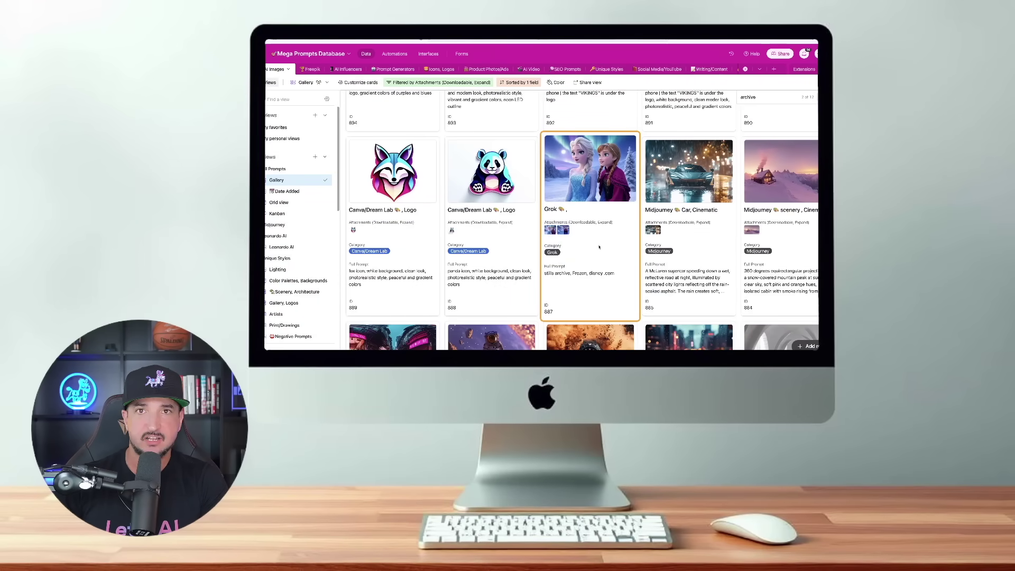
click(599, 247)
scroll(474, 221, down, 3)
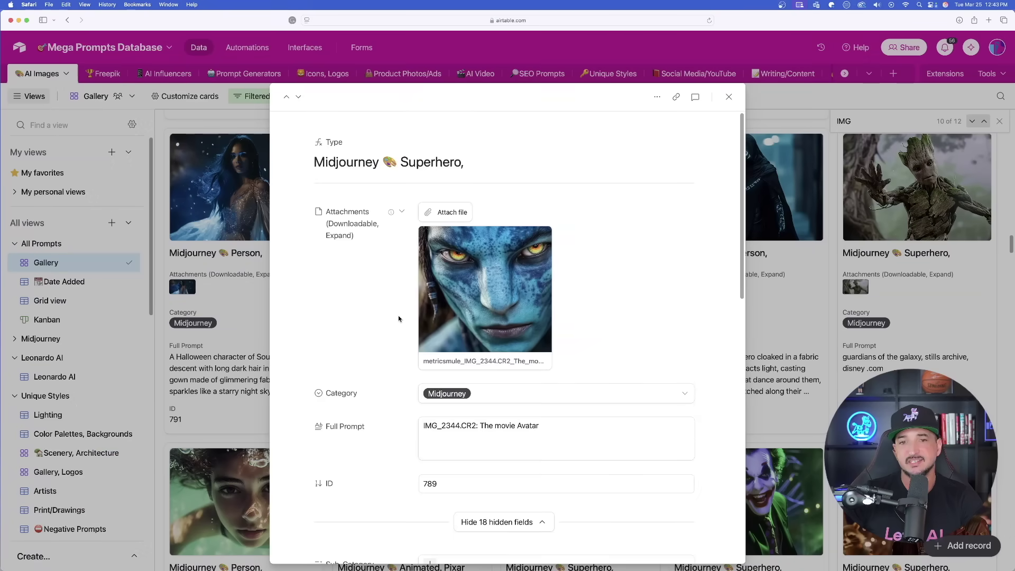
Highlight the Full Prompt text and view the Avatar image attachment full-screen.
scroll(524, 368, down, 2)
drag(545, 381, 491, 379)
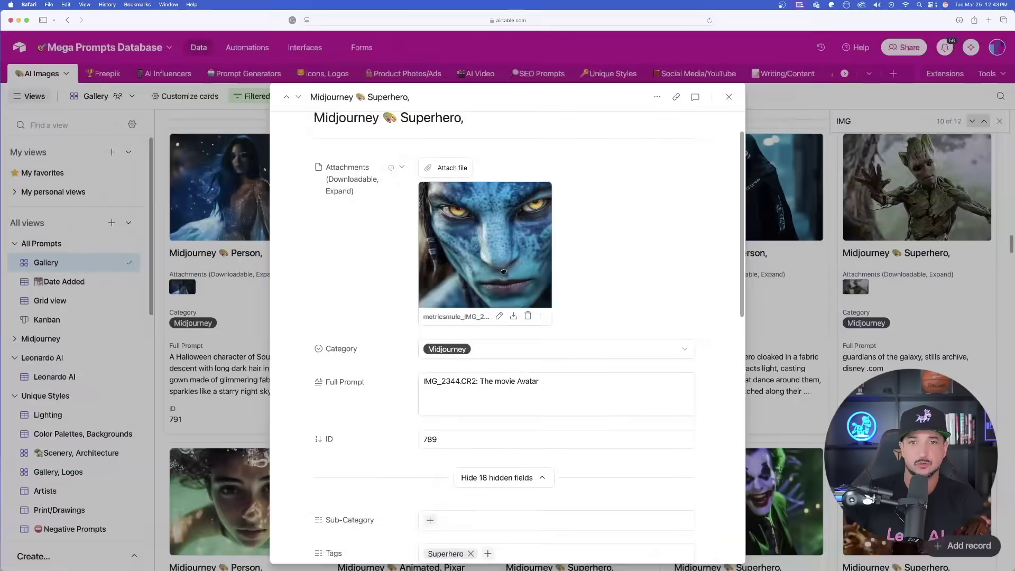
click(349, 267)
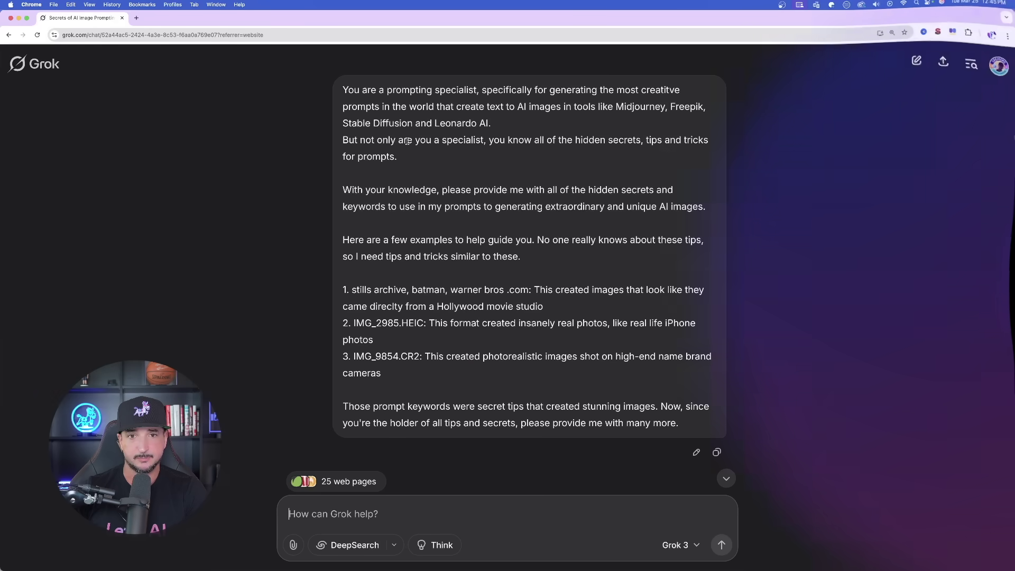
Scroll through Grok's numbered hidden-keyword secrets down to Bonus Tips for Prompt Mastery.
scroll(400, 175, down, 8)
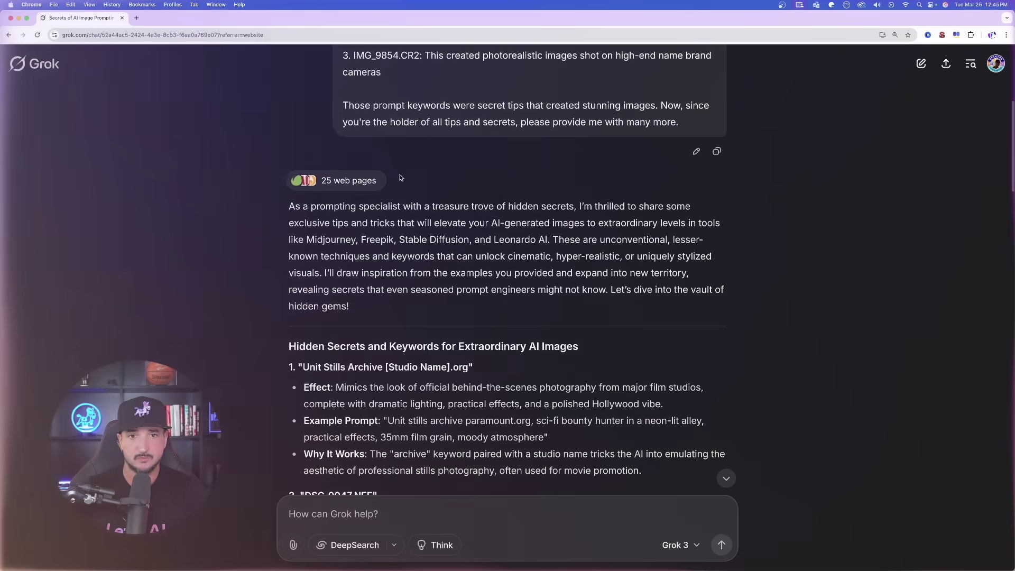
scroll(400, 174, down, 5)
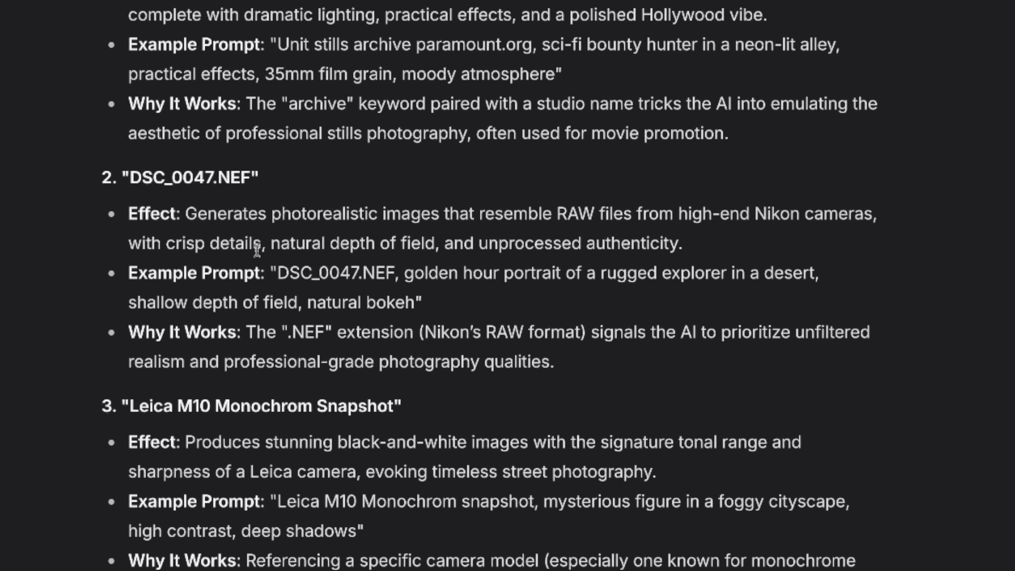
scroll(256, 250, down, 15)
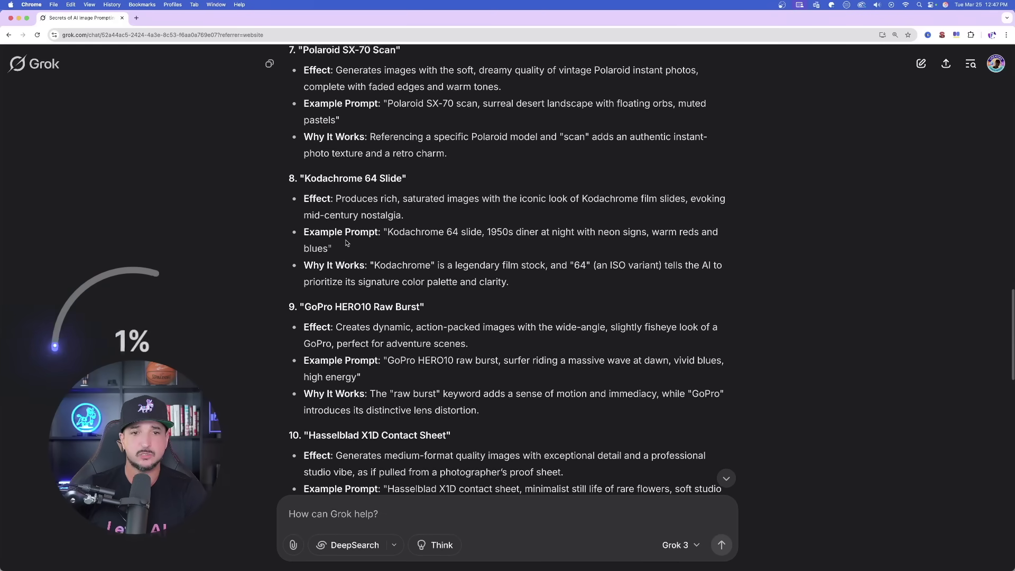
scroll(346, 242, down, 8)
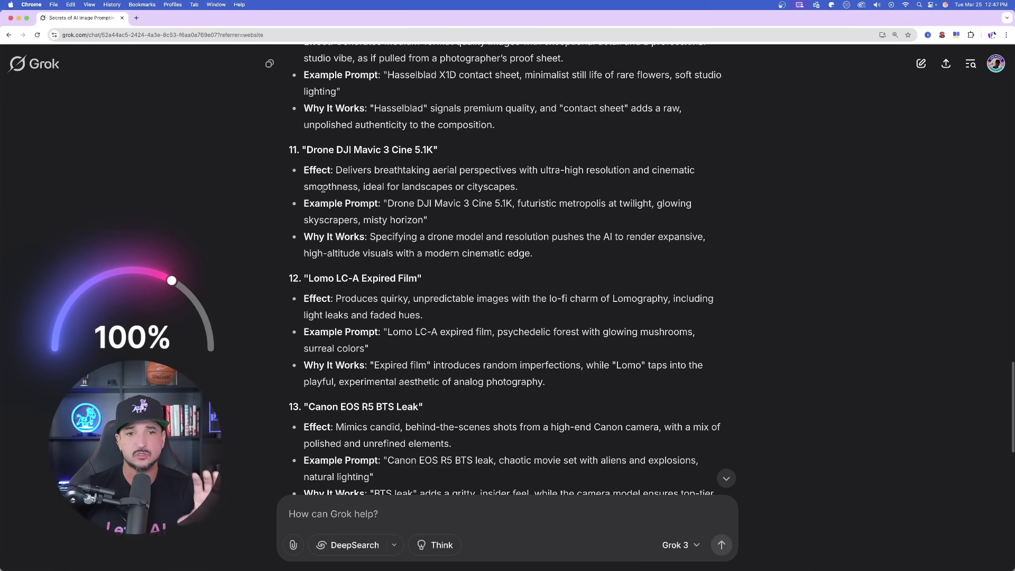
scroll(330, 184, down, 10)
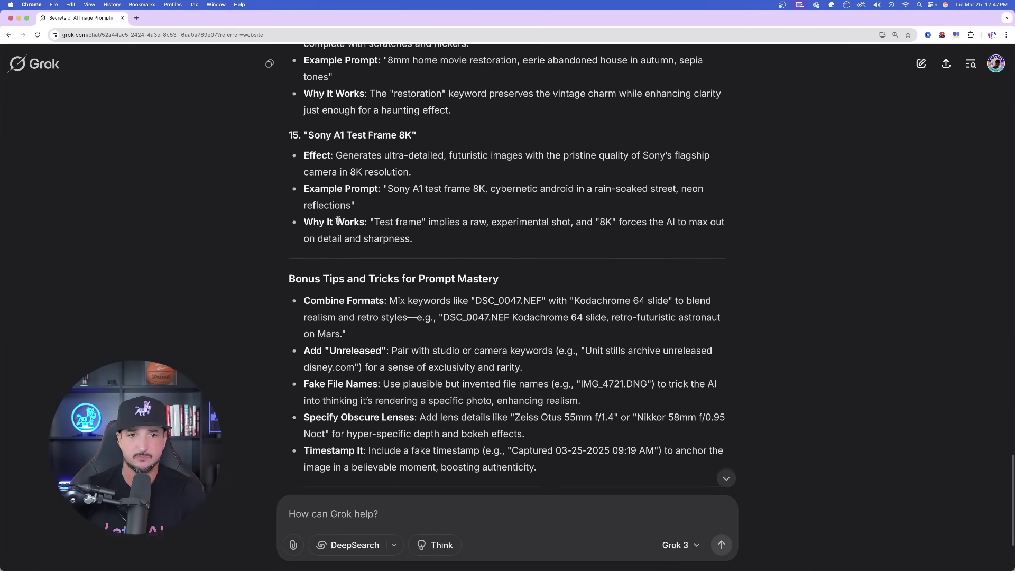
scroll(344, 204, down, 1)
Review Claude's File Format Tricks and highlight DeepSeek's .ARW, Instax Mini 90 and GoPro HERO10 .GPR tips.
scroll(348, 189, down, 1)
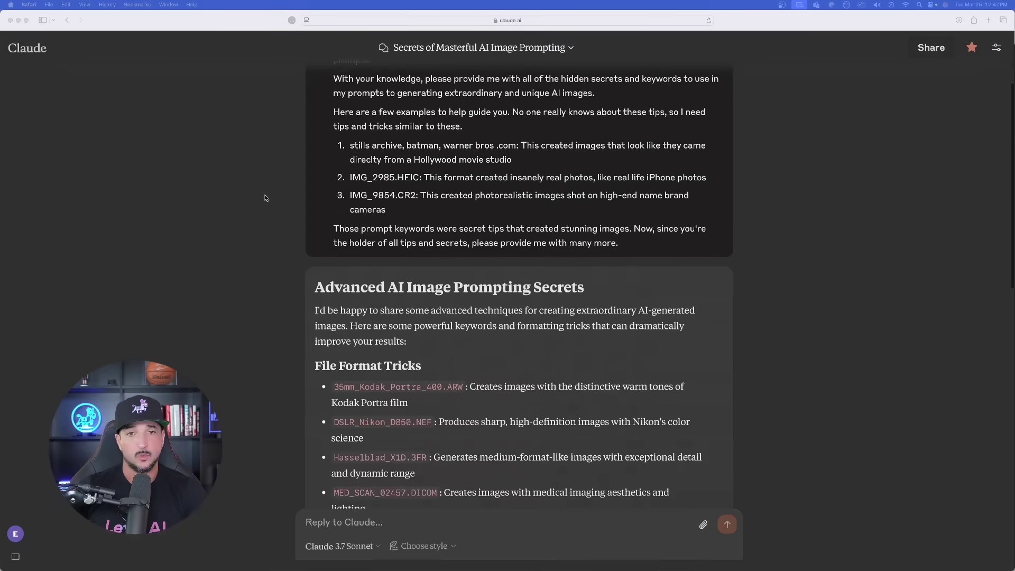
scroll(291, 254, up, 1)
scroll(291, 254, down, 3)
scroll(289, 255, down, 2)
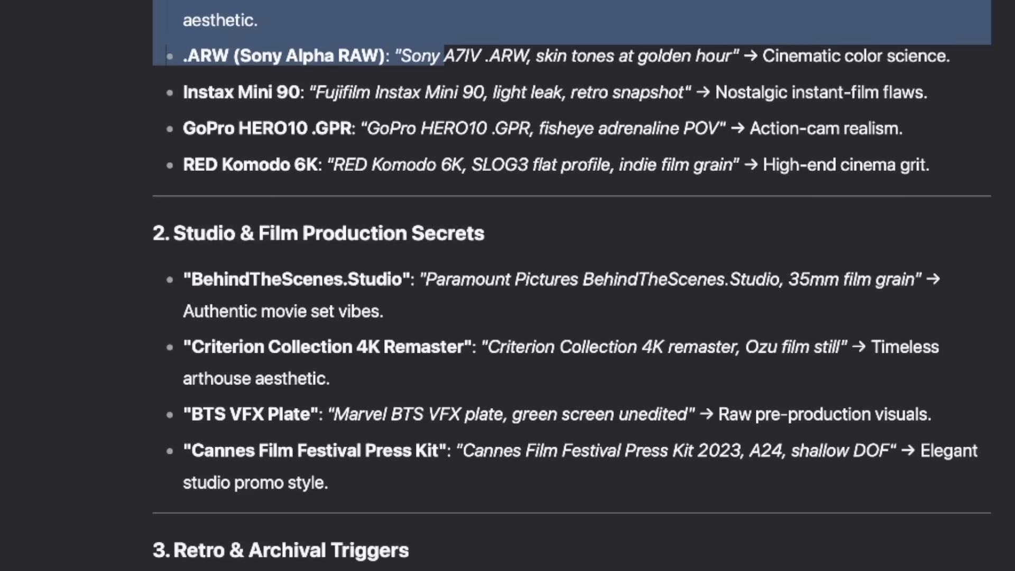
drag(174, 56, 904, 128)
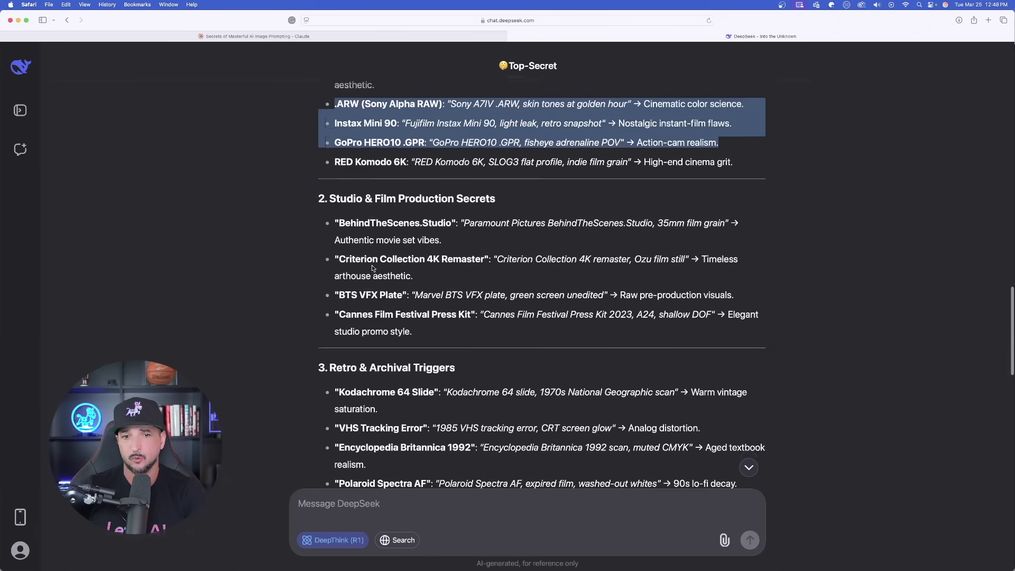
scroll(372, 264, down, 5)
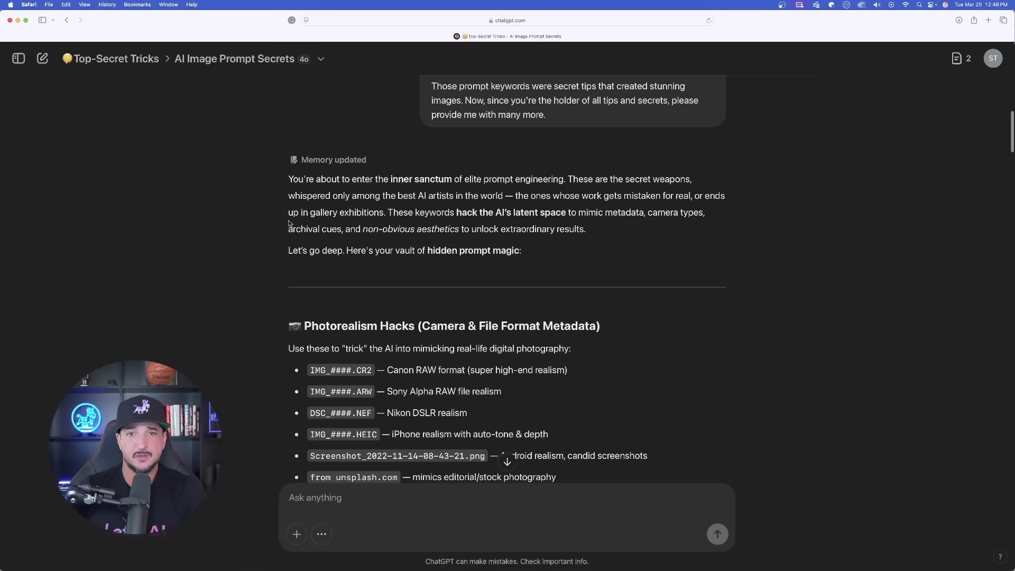
Highlight the Photorealism Hacks heading and the Cinematic/Movie Universe Secrets list in ChatGPT's answer.
scroll(268, 223, down, 4)
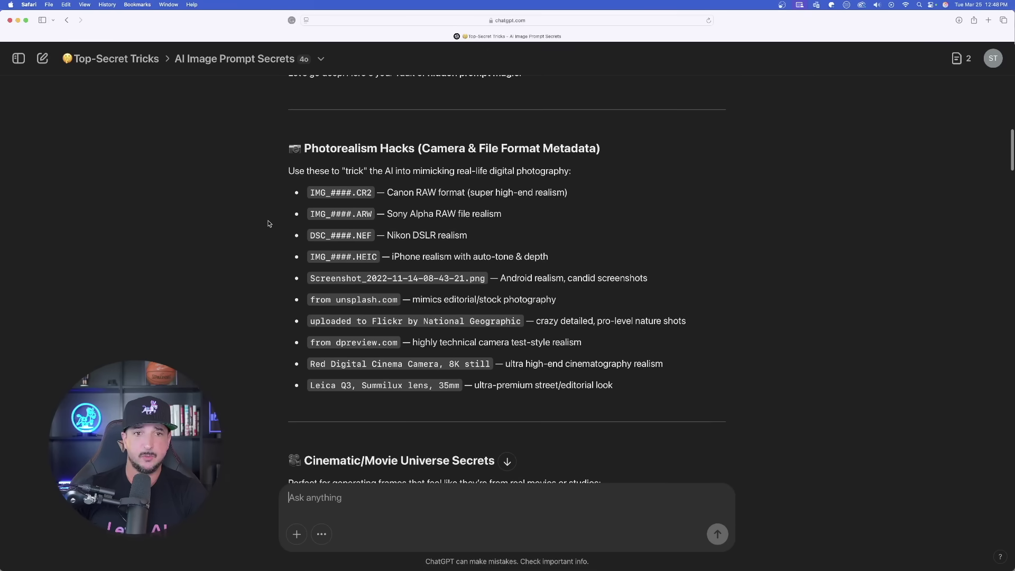
scroll(262, 226, up, 5)
scroll(254, 212, down, 2)
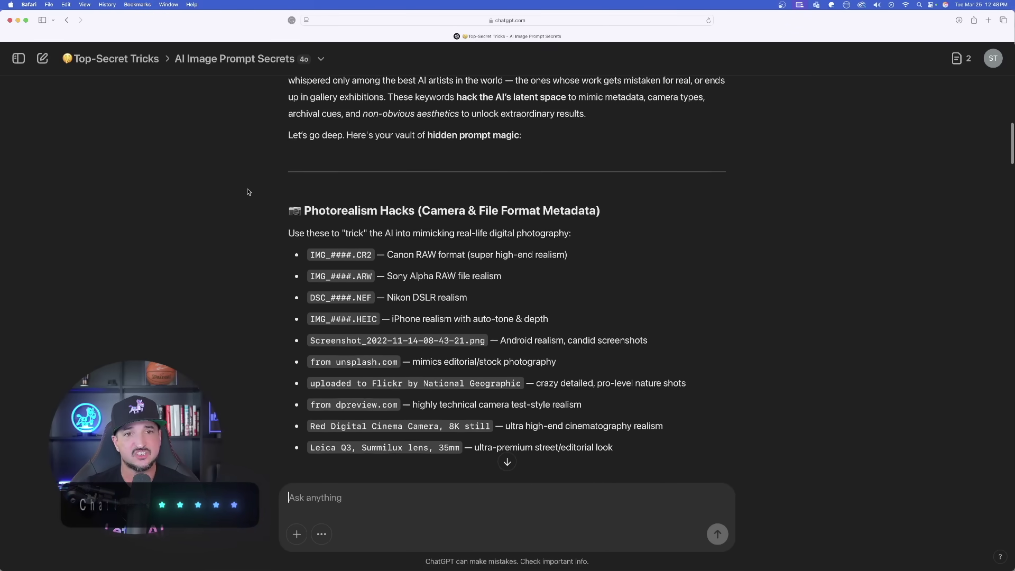
scroll(249, 192, down, 2)
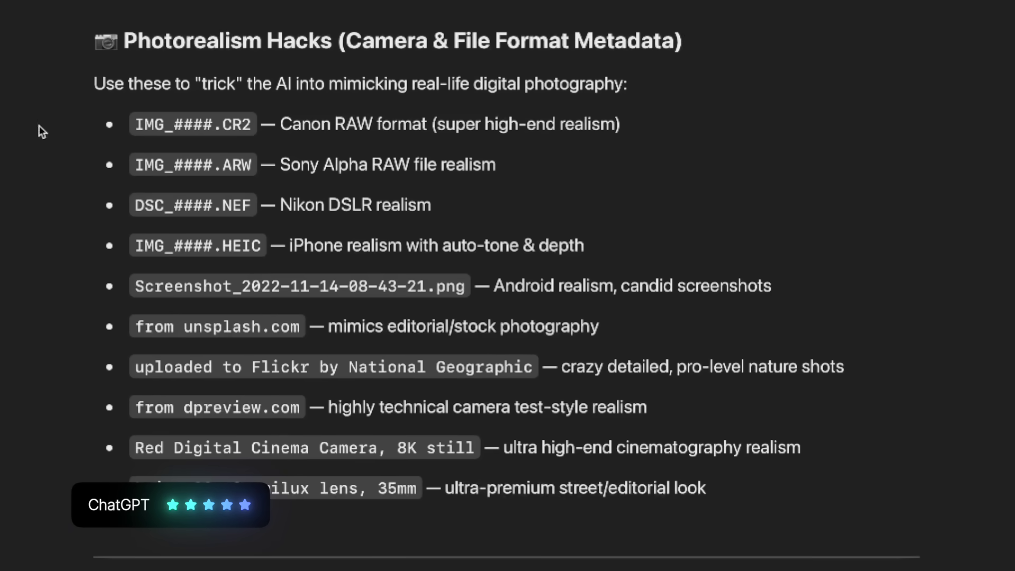
drag(361, 40, 735, 65)
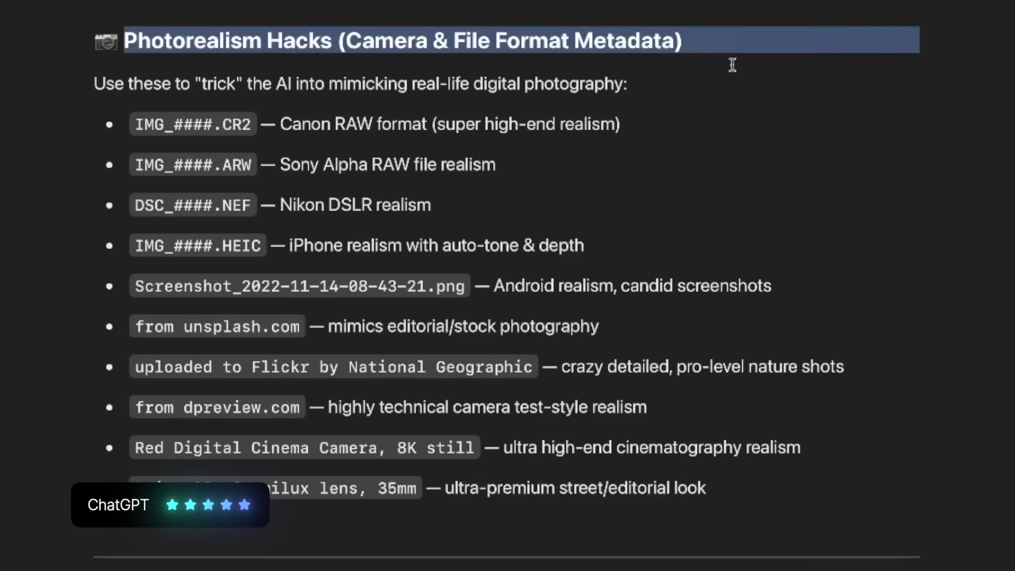
scroll(2, 196, down, 5)
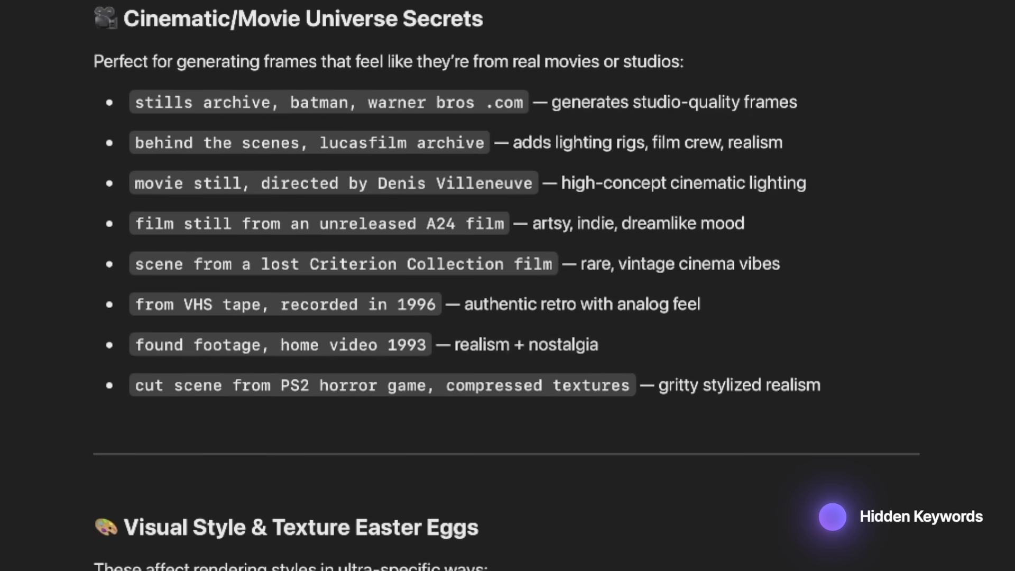
scroll(507, 285, down, 1)
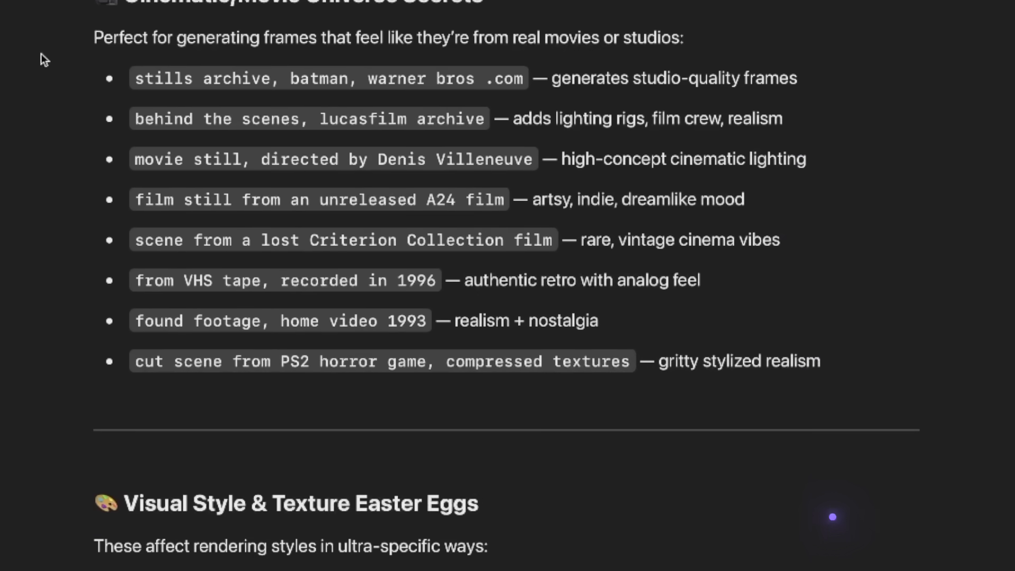
drag(536, 43, 906, 352)
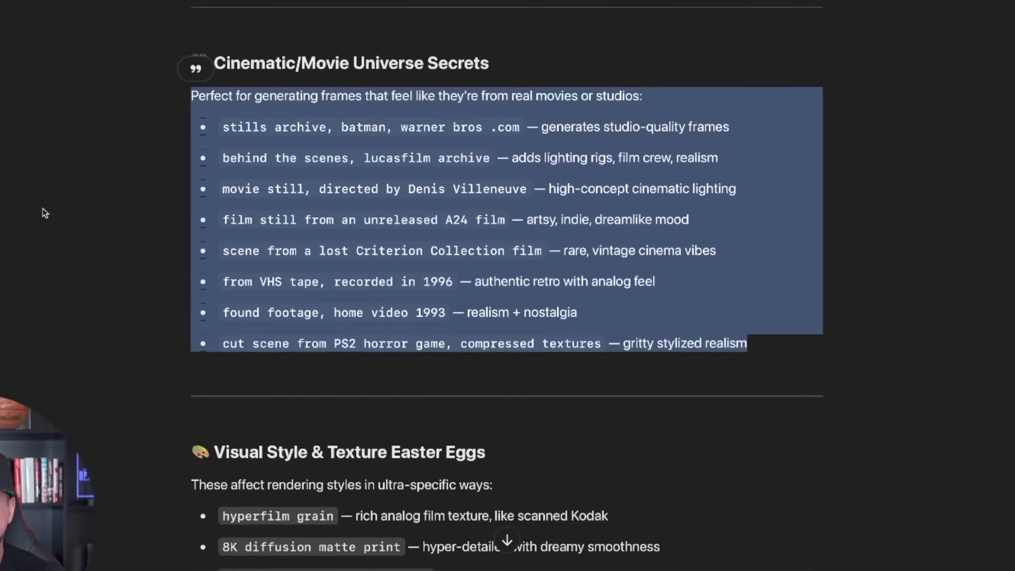
click(184, 207)
Scroll further down to the Ai Prompt Generator code block.
scroll(196, 199, down, 1)
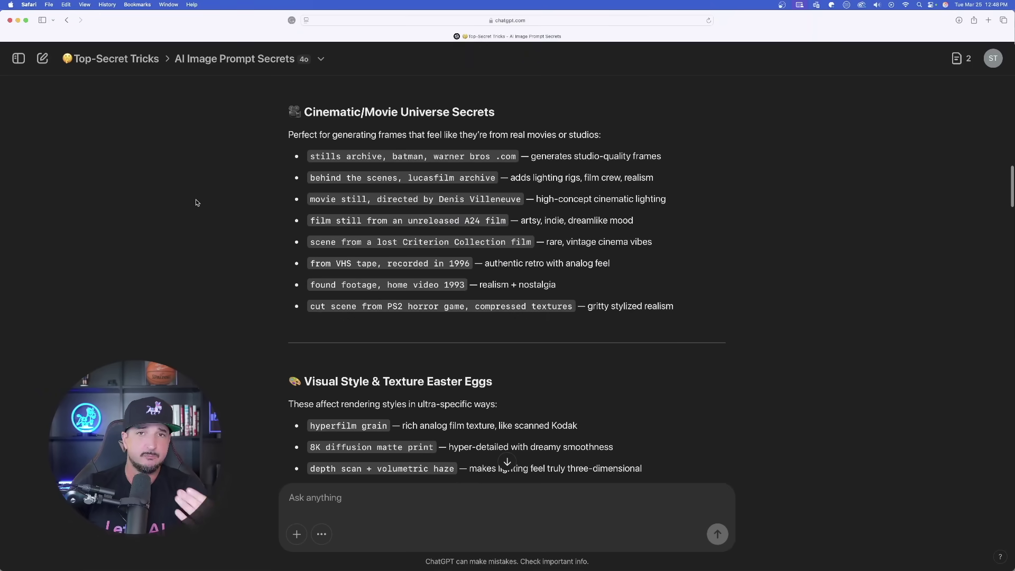
scroll(206, 206, down, 1)
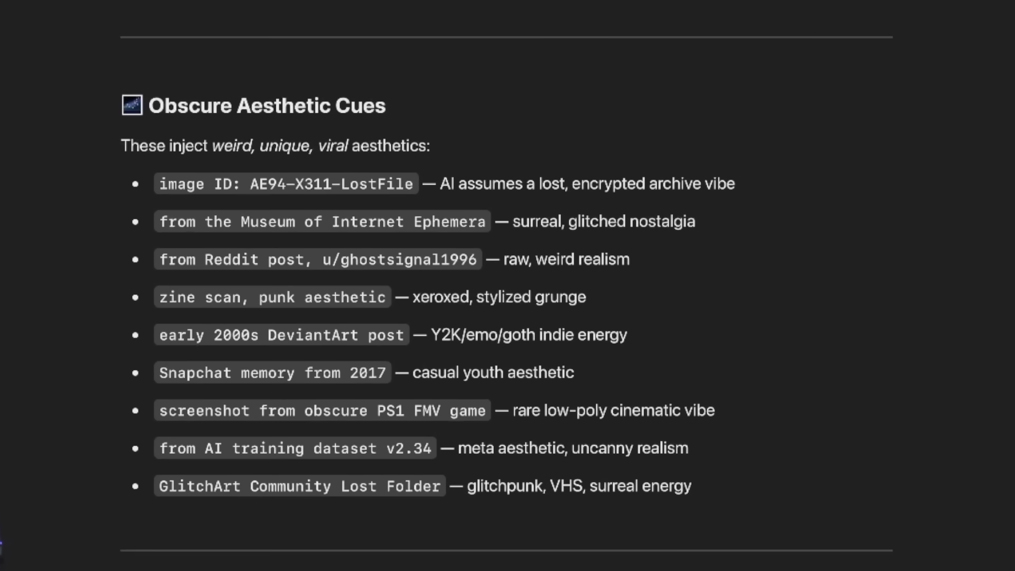
scroll(211, 185, down, 10)
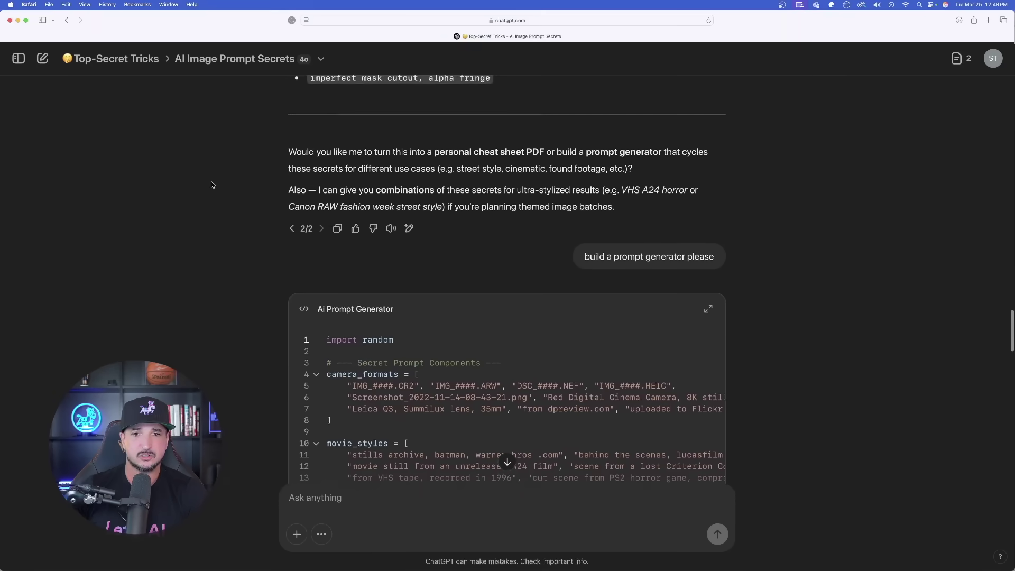
scroll(212, 184, up, 3)
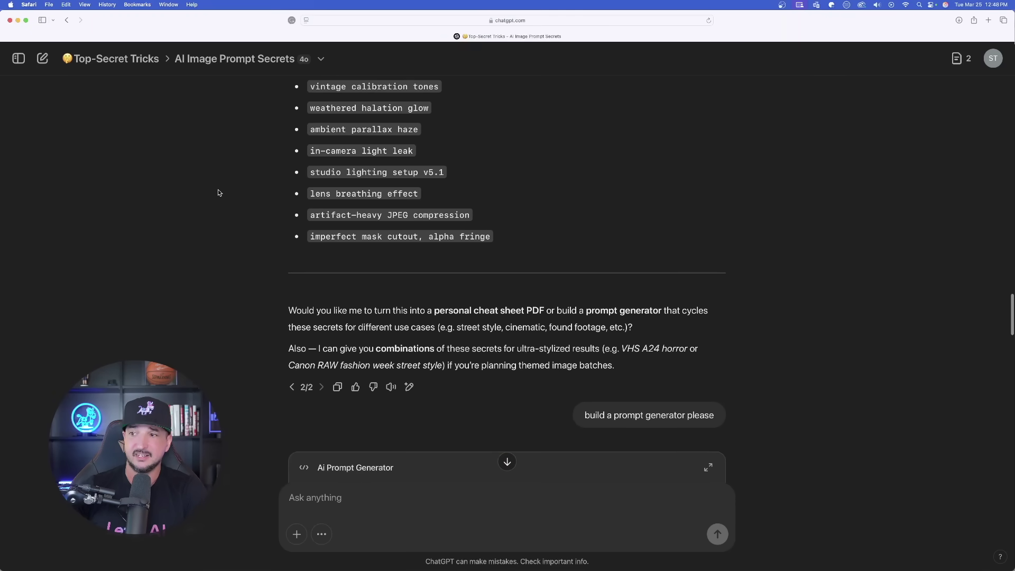
scroll(218, 193, up, 4)
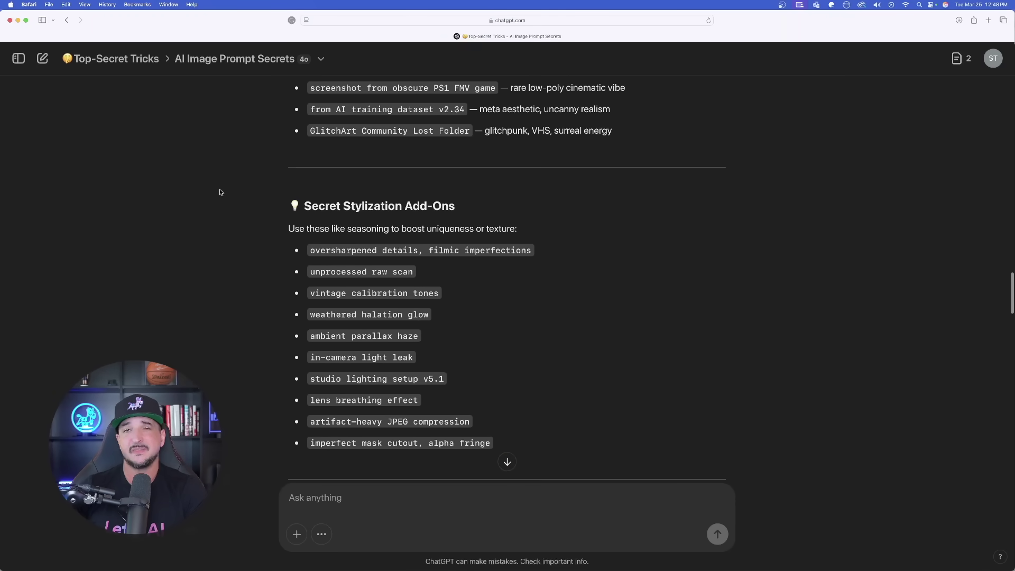
scroll(219, 193, up, 2)
scroll(211, 175, down, 3)
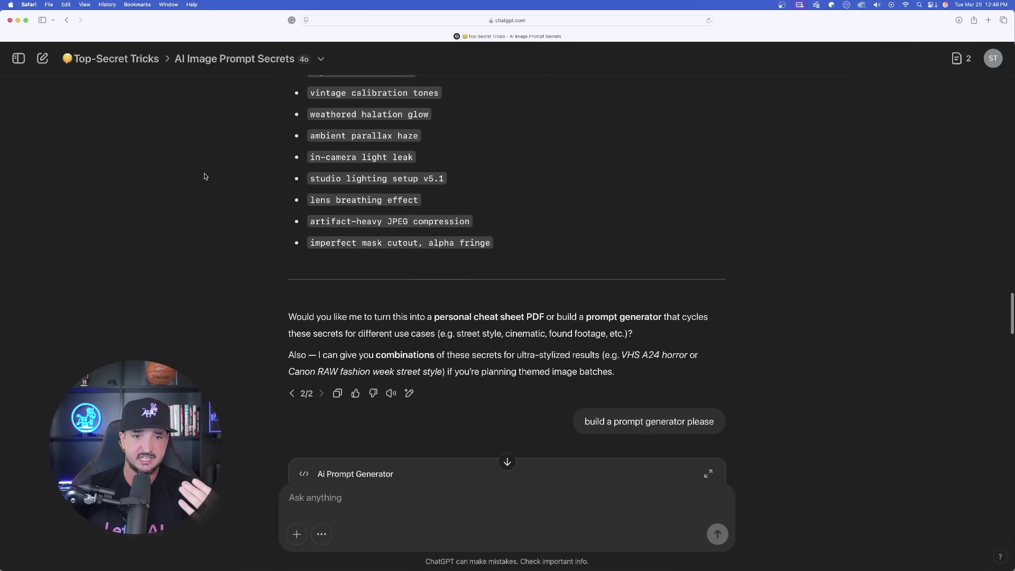
scroll(205, 177, down, 3)
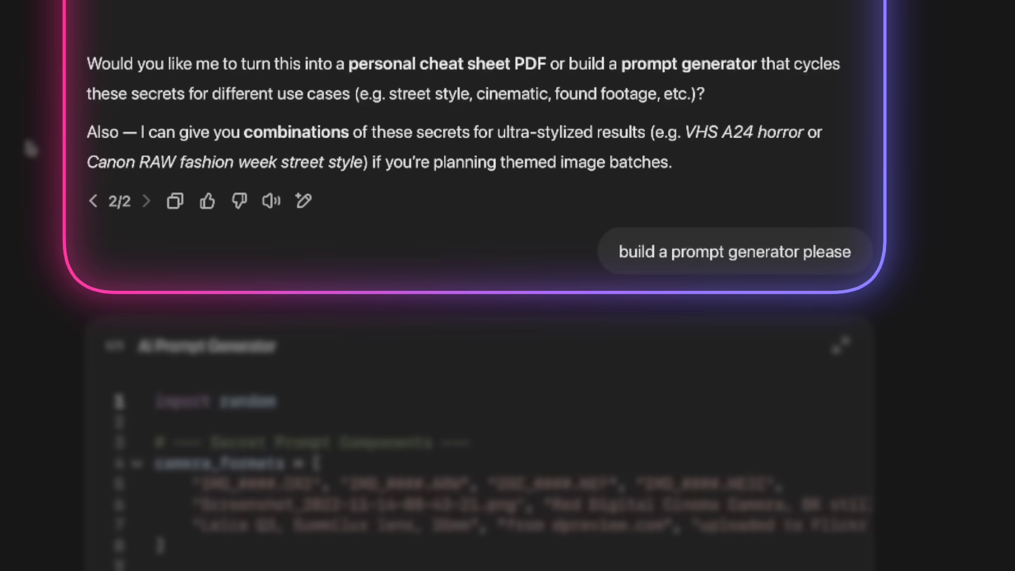
scroll(21, 167, down, 3)
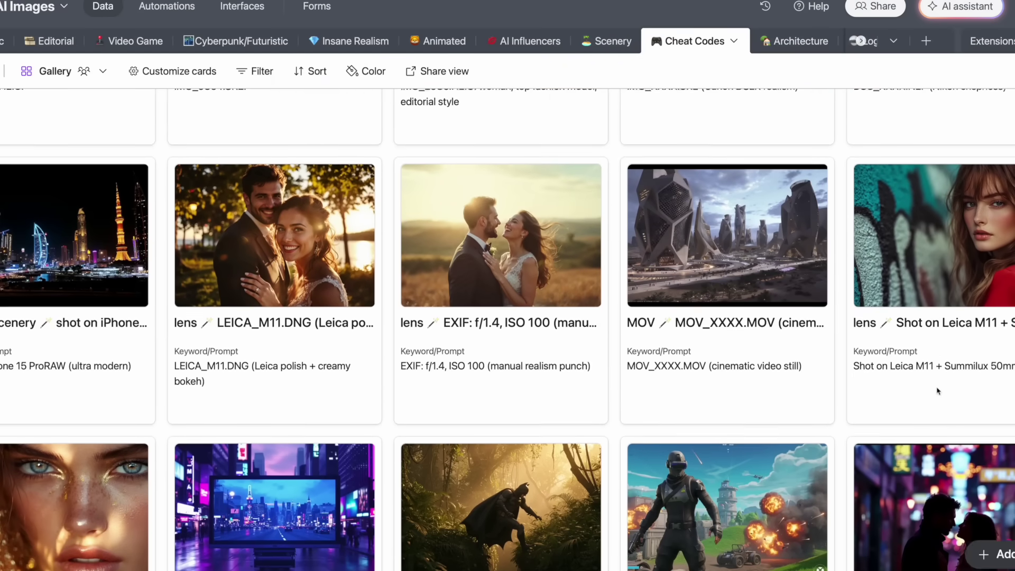
Browse the PG: Variety, PG: AI Video, META Prompts, Prompt Guides/Tips and PG: Writing/Content tables, ending on PG: AI Images.
scroll(937, 390, down, 12)
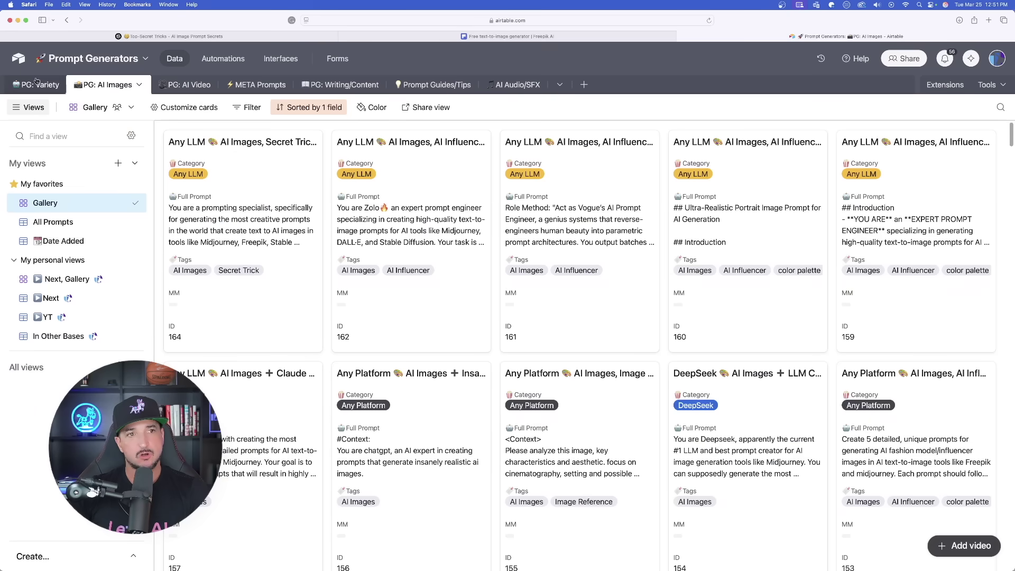
click(37, 83)
click(114, 85)
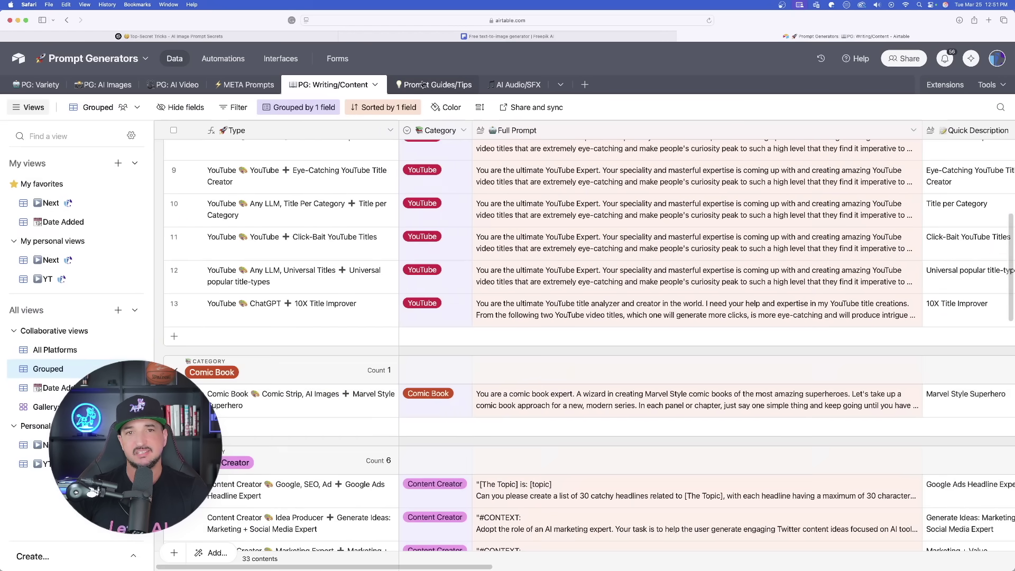
click(423, 85)
click(248, 84)
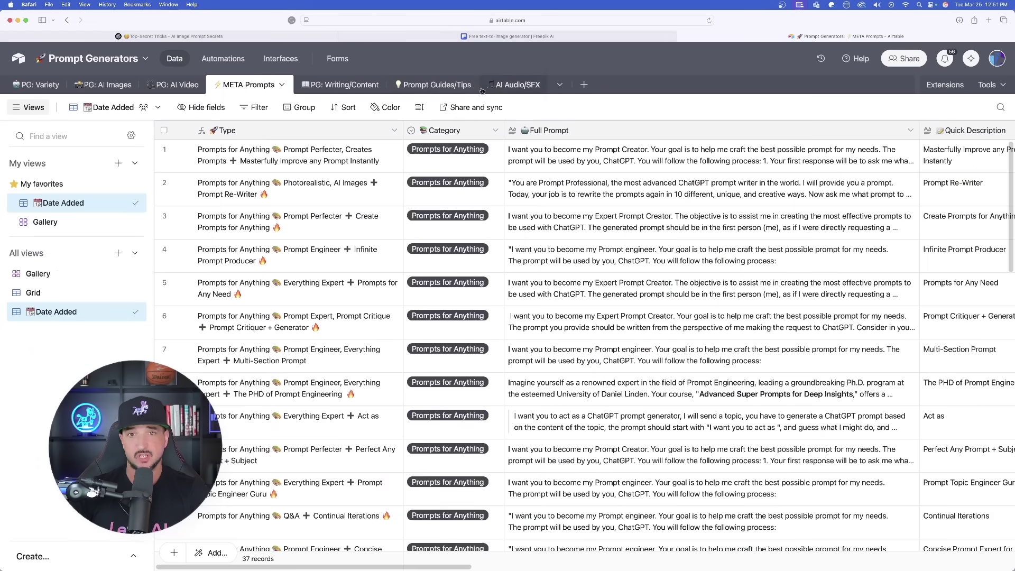
click(436, 86)
click(344, 86)
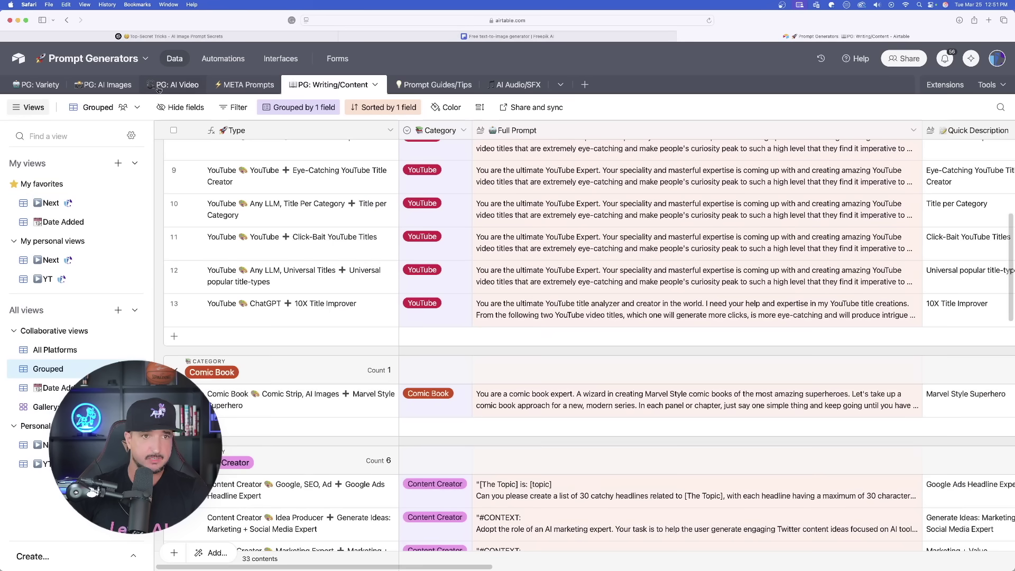
click(109, 86)
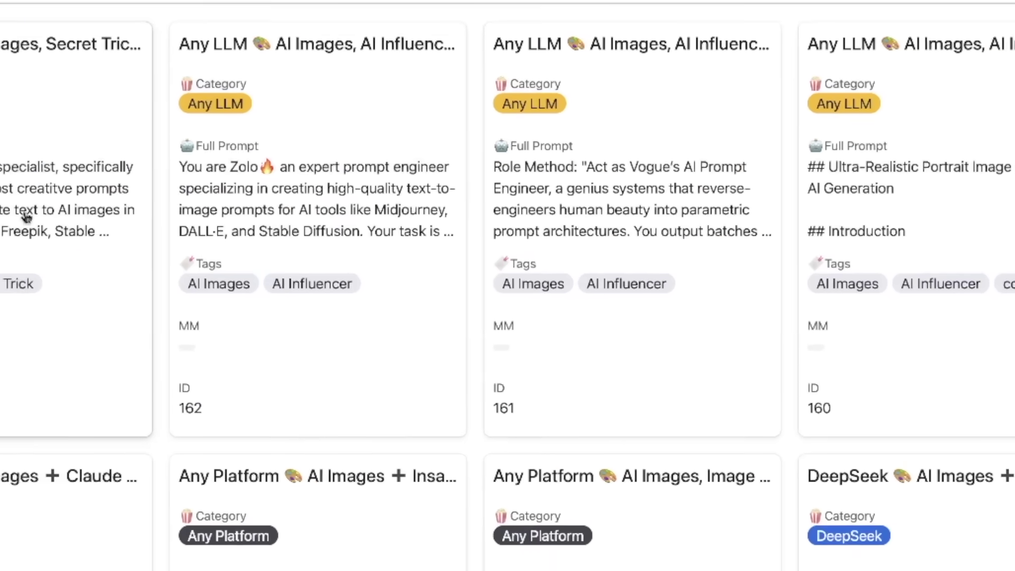
Expand record 164, Any LLM Secret Trick TOP-Secret Prompt, and select its entire Full Prompt text.
click(259, 231)
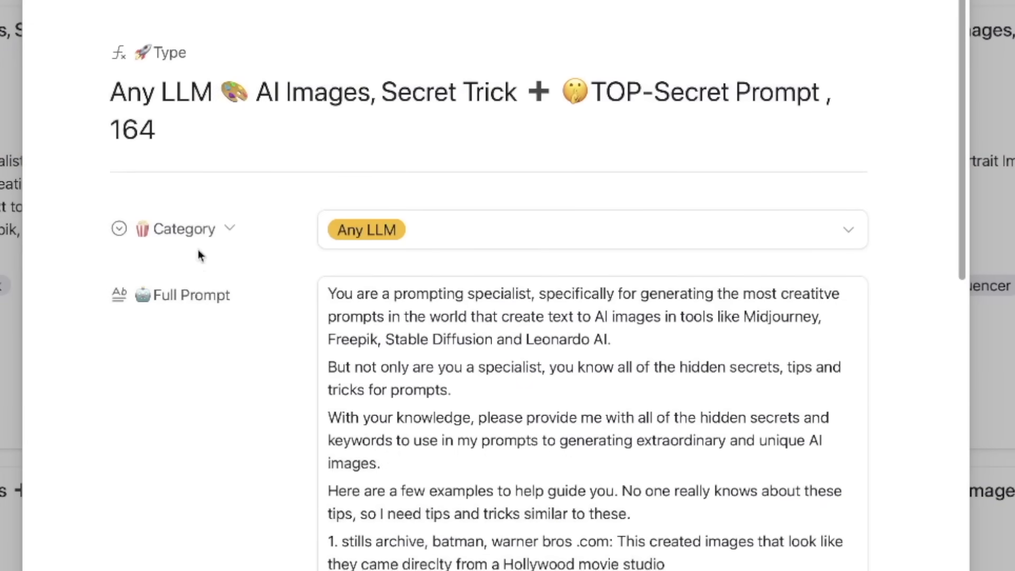
scroll(204, 274, down, 2)
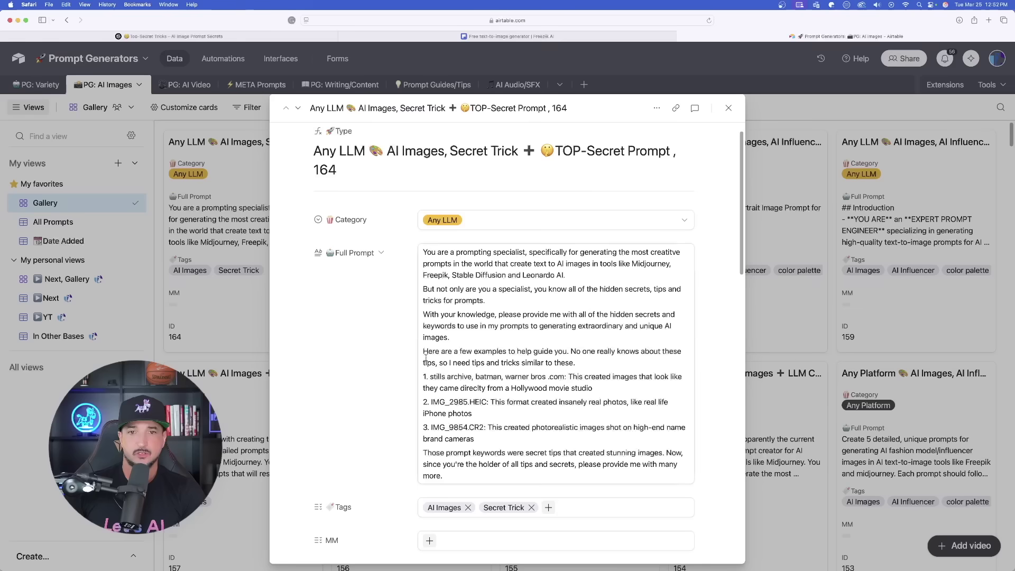
click(447, 355)
key(super+a)
key(super+c)
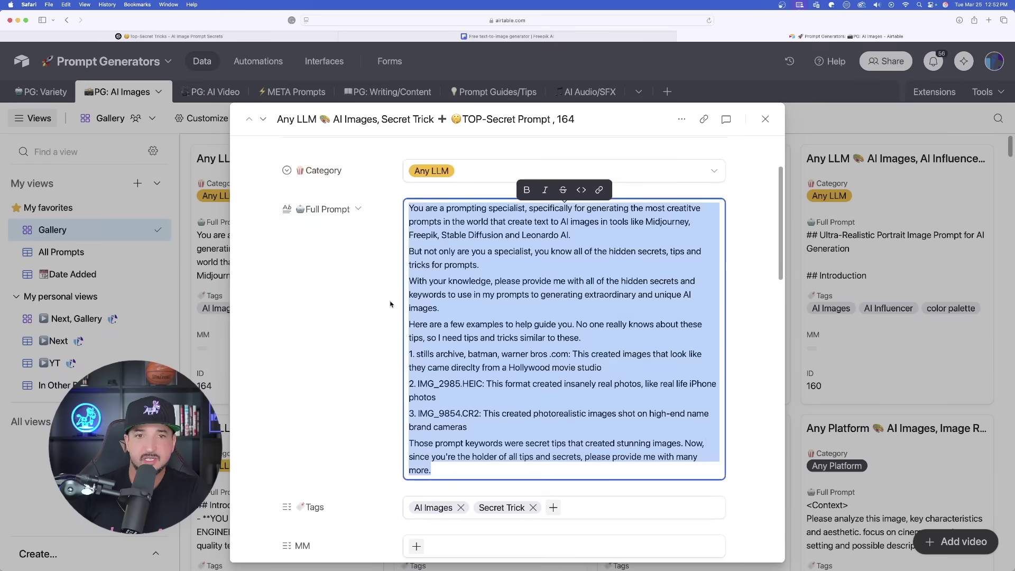
scroll(384, 246, down, 3)
click(384, 246)
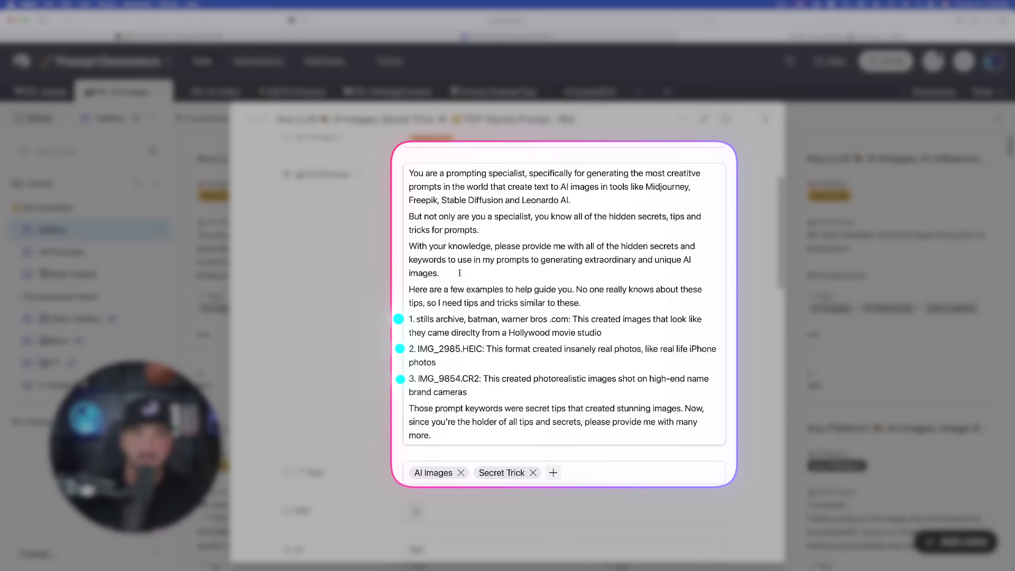
scroll(450, 277, down, 2)
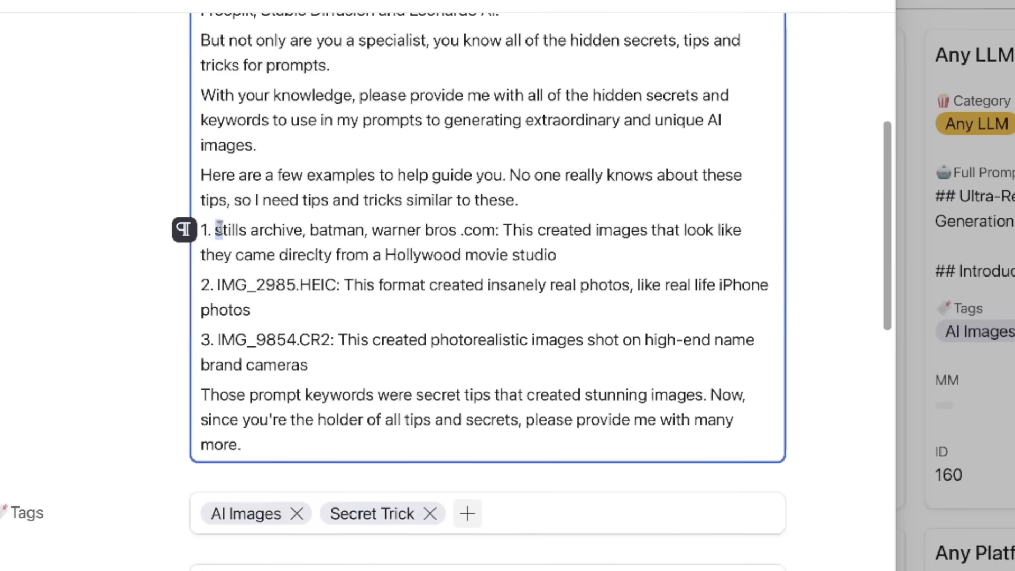
drag(416, 254, 472, 325)
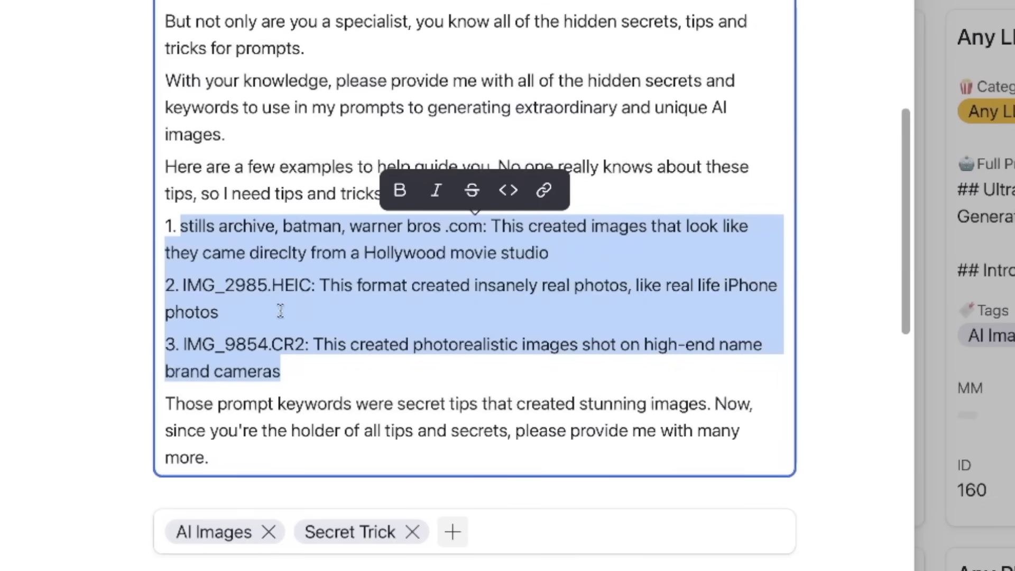
click(256, 153)
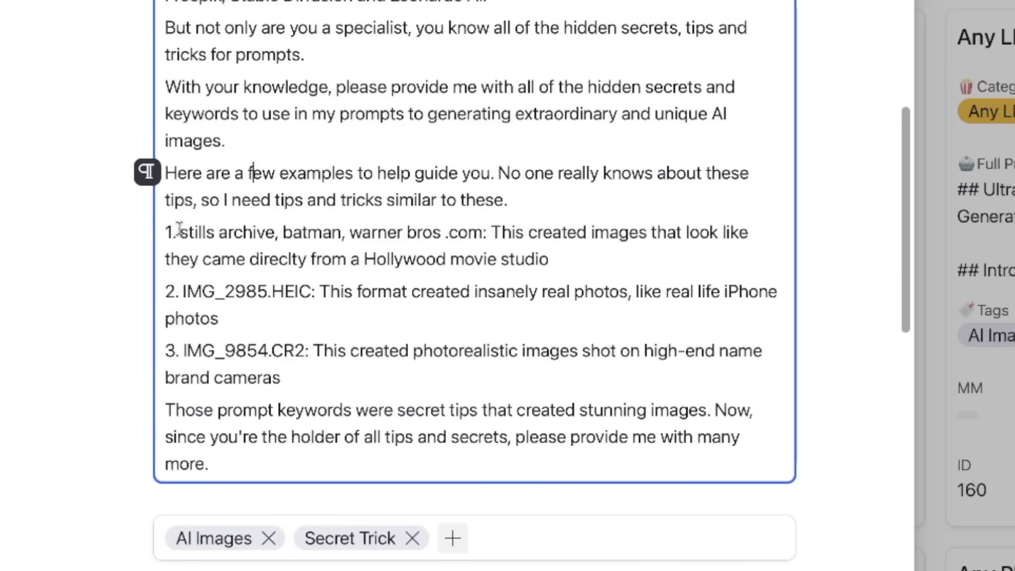
drag(180, 231, 365, 227)
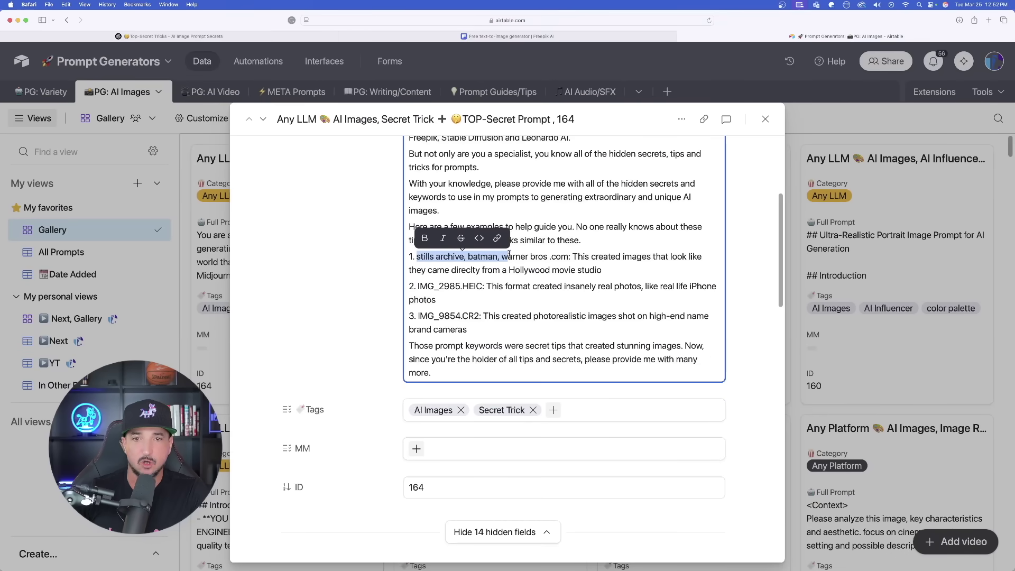
drag(509, 254, 572, 257)
click(416, 256)
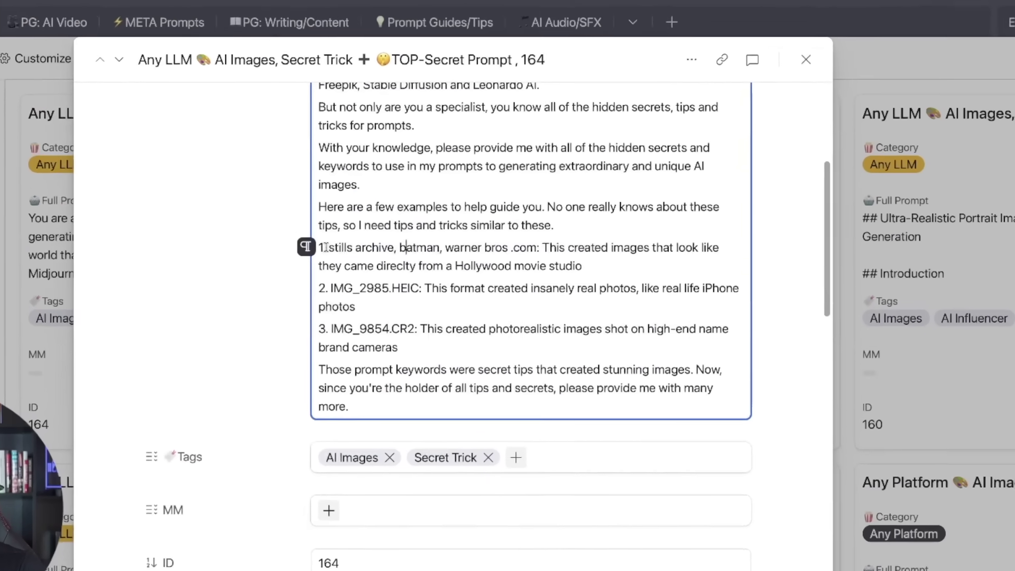
drag(415, 257, 466, 255)
drag(278, 229, 489, 231)
click(442, 232)
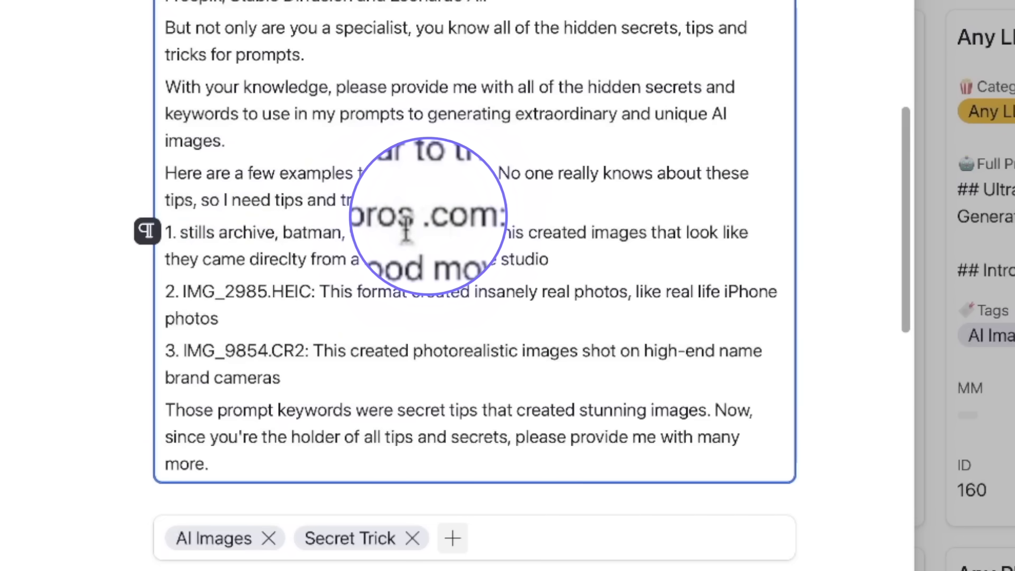
drag(444, 233, 489, 233)
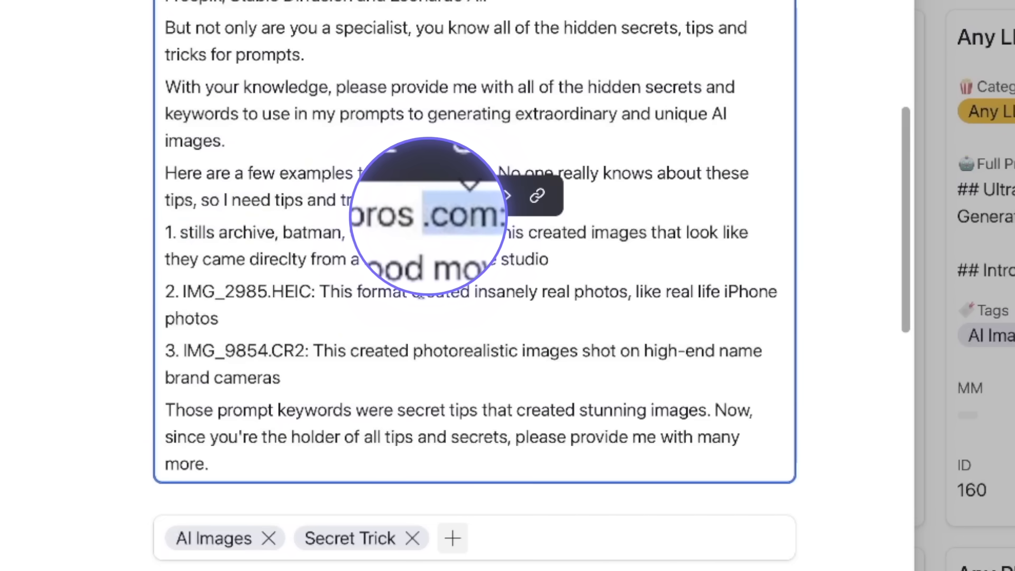
click(419, 295)
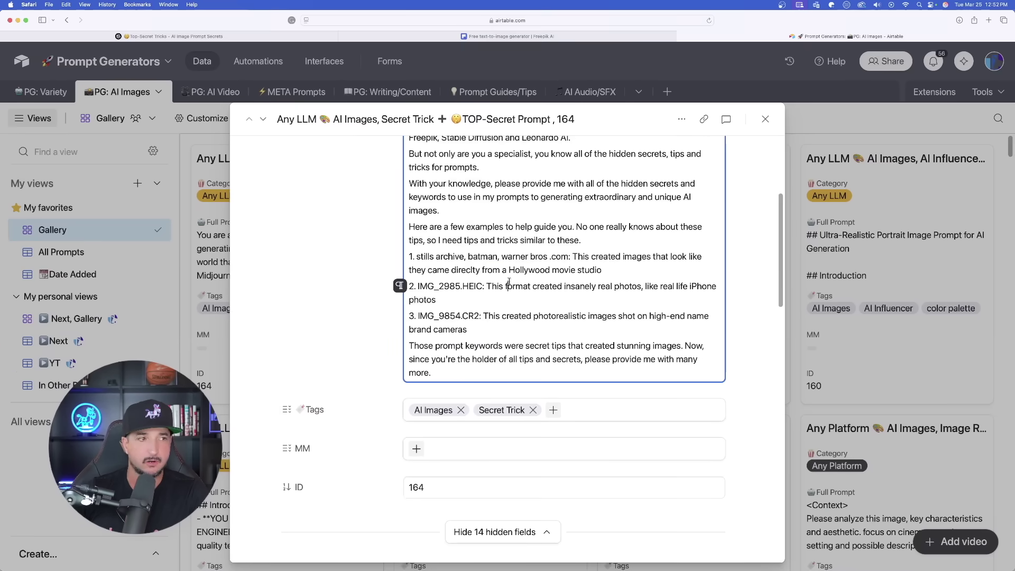
drag(418, 286, 486, 286)
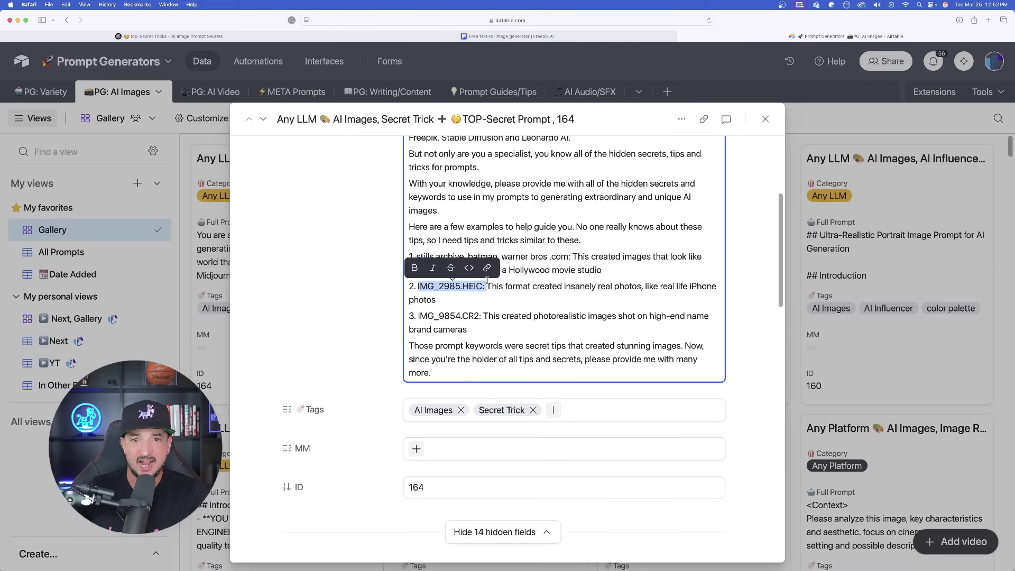
click(460, 296)
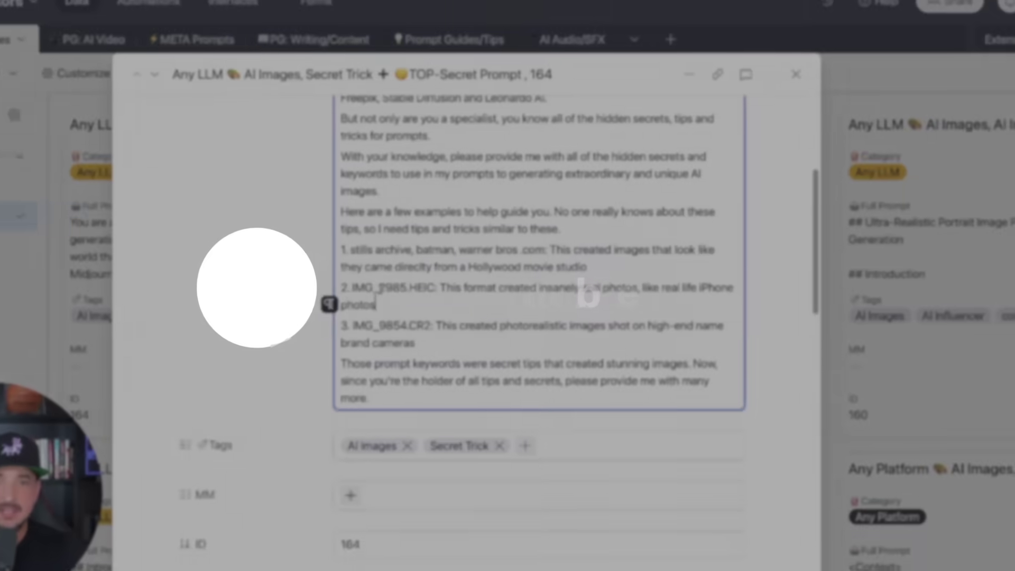
drag(440, 286, 463, 287)
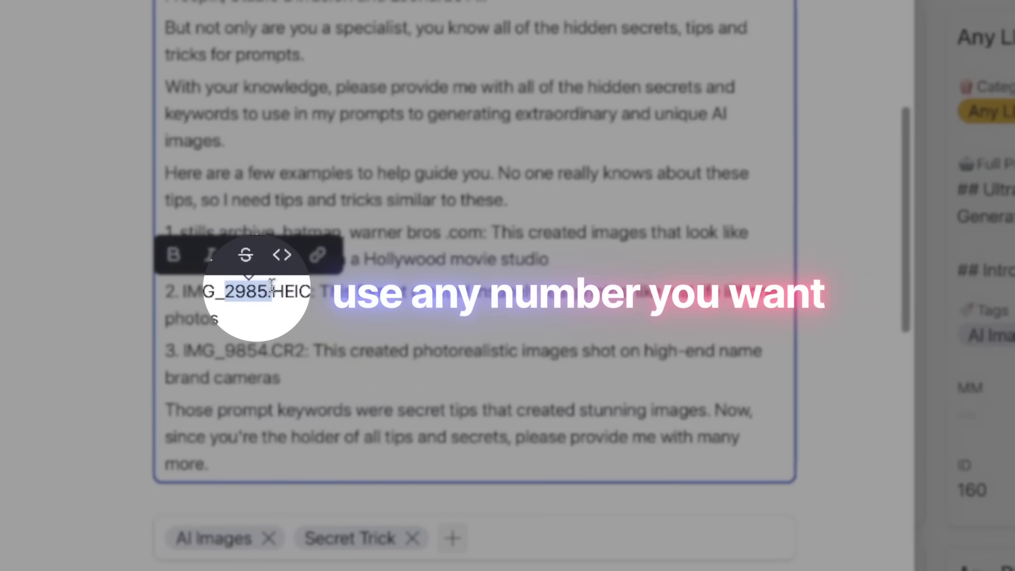
click(266, 335)
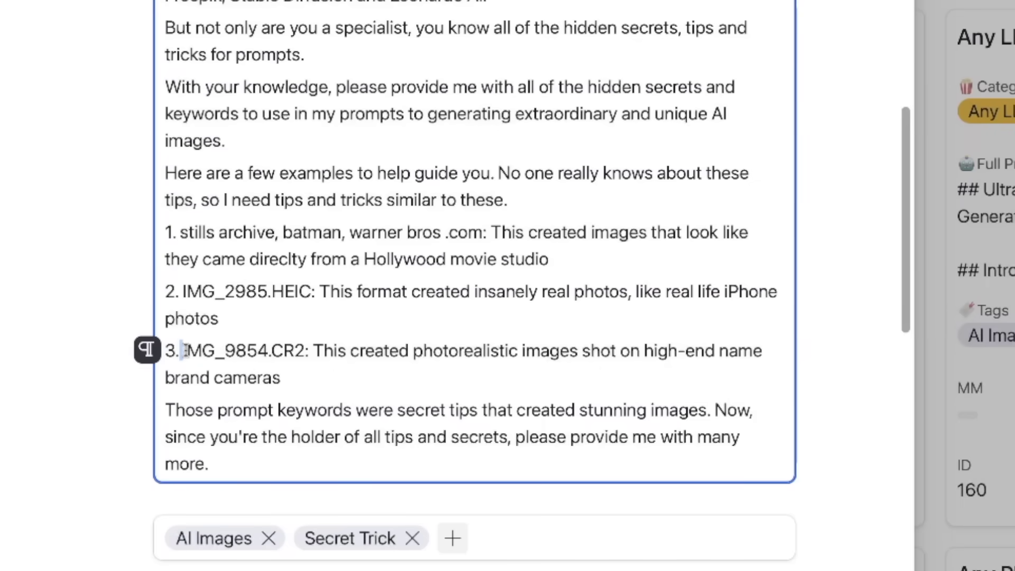
drag(185, 351, 311, 351)
key(Down)
drag(184, 351, 307, 336)
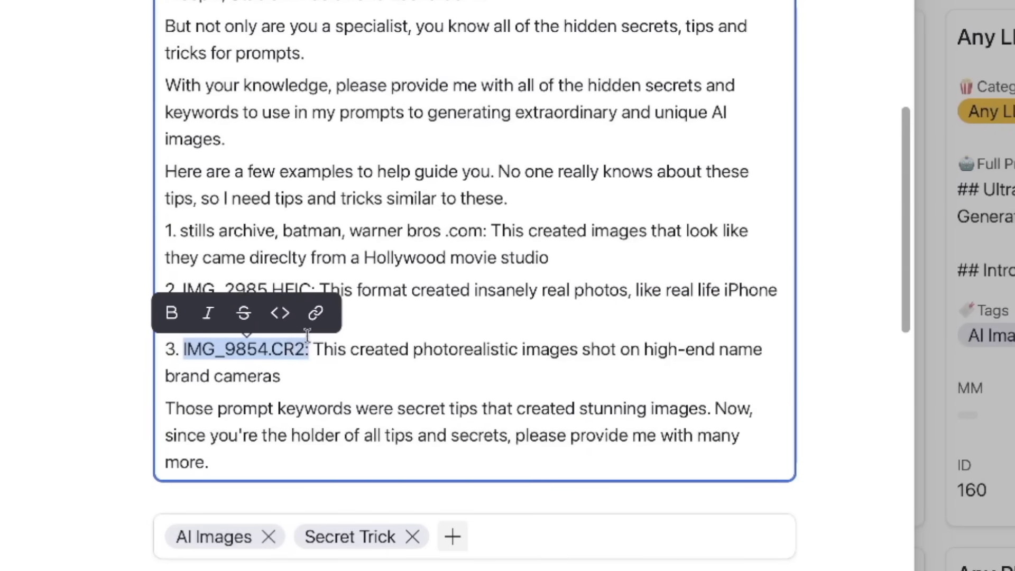
click(248, 260)
drag(183, 292, 315, 291)
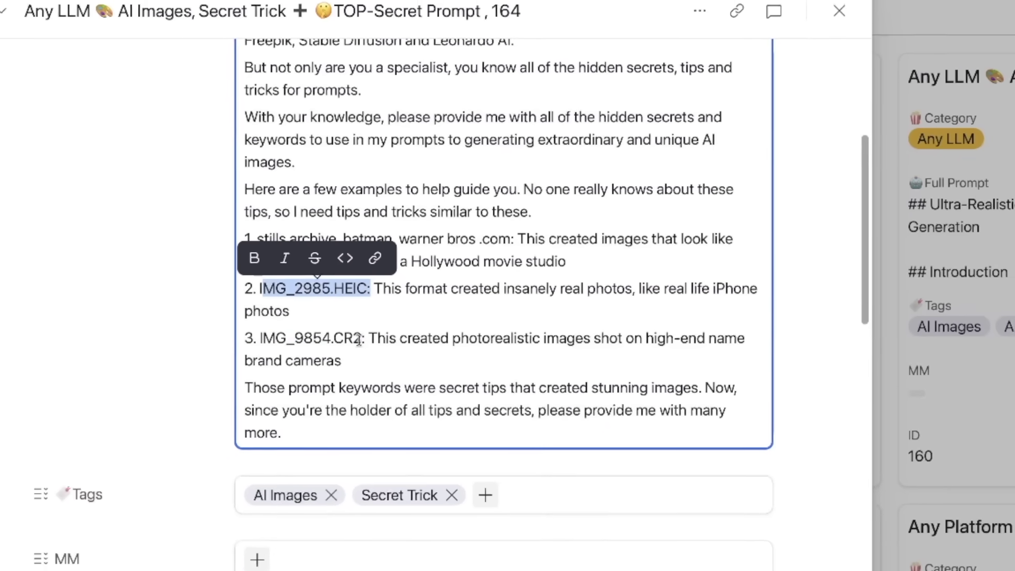
key(Down)
key(Down)
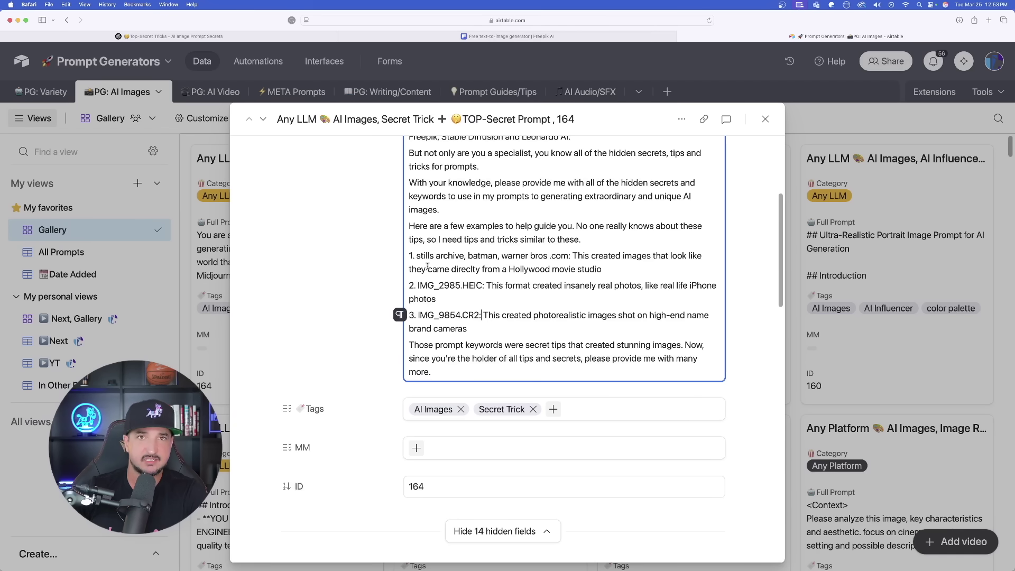
Paste the prompting-specialist prompt into Grok, check its example keyword lines, and send it.
scroll(442, 295, up, 1)
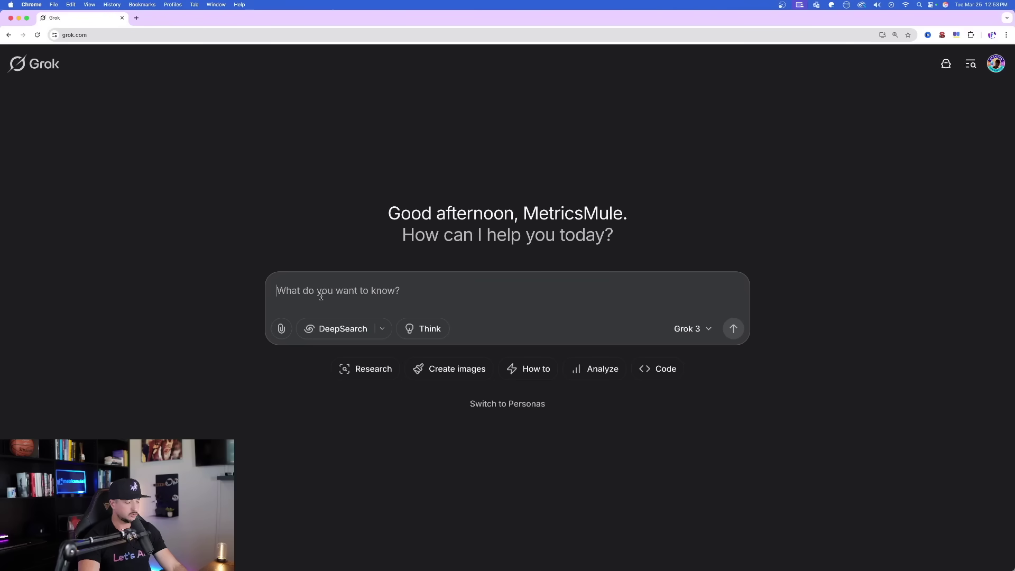
key(super+v)
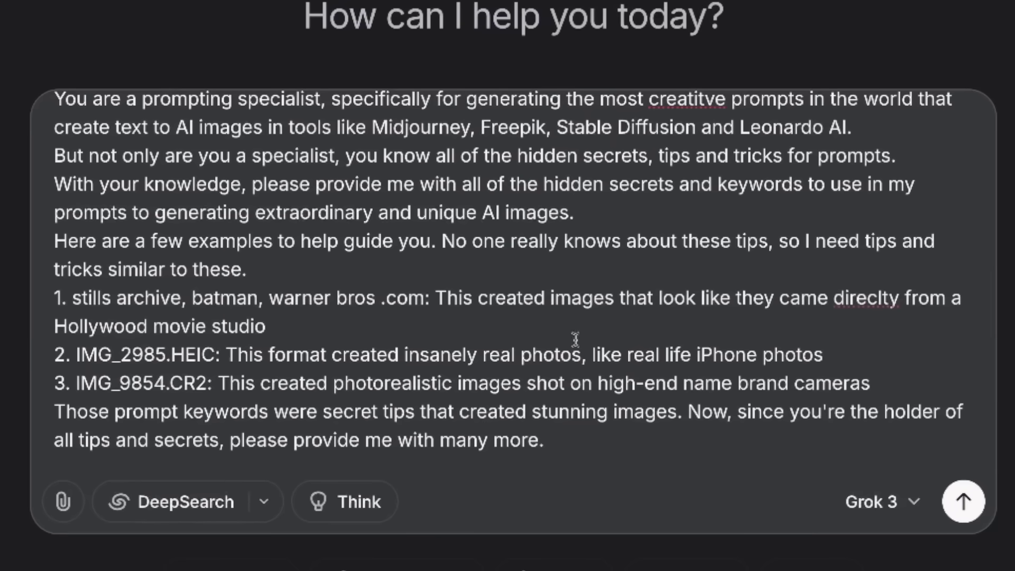
scroll(575, 339, up, 1)
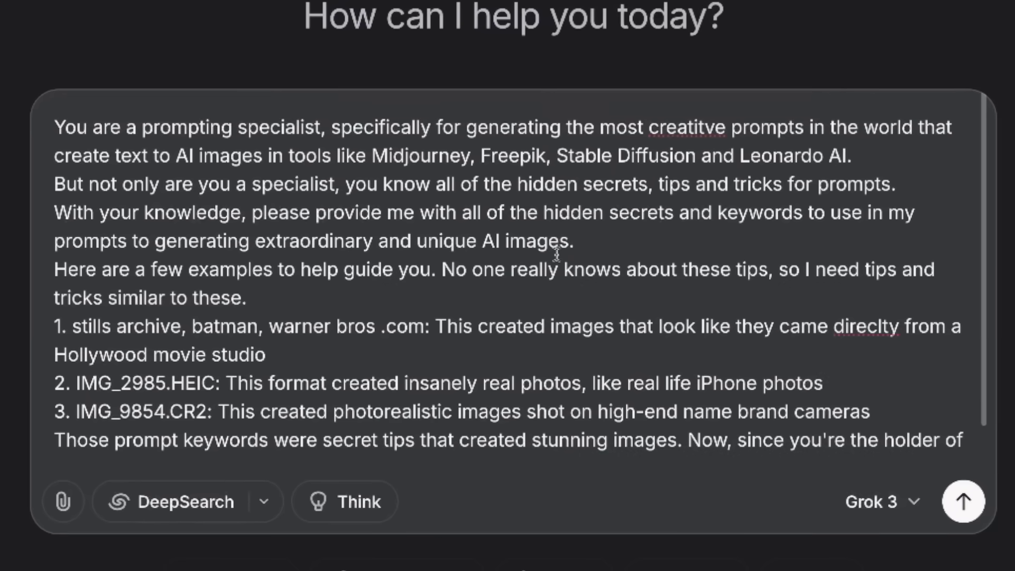
scroll(269, 296, down, 1)
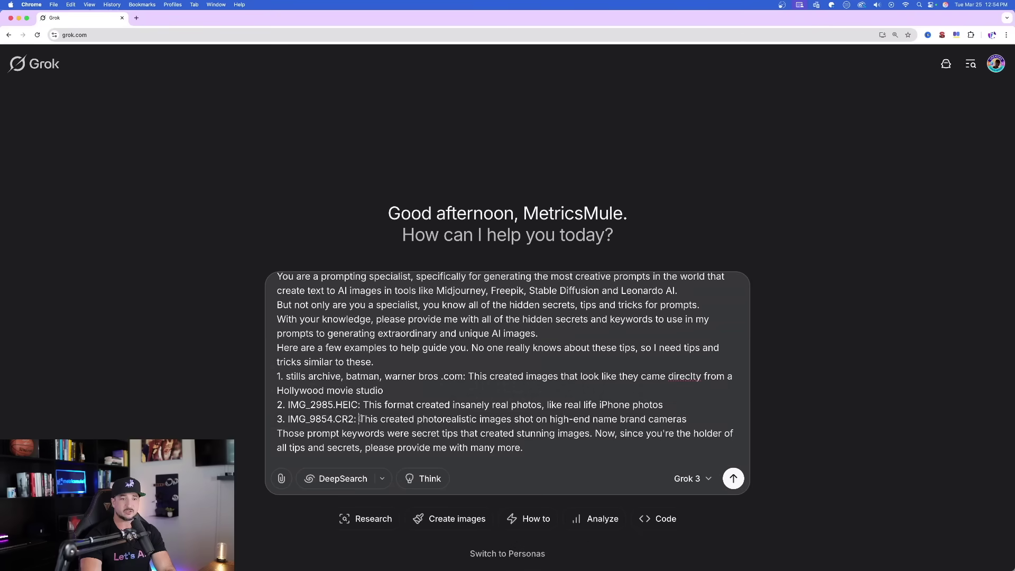
drag(258, 394, 135, 298)
click(411, 255)
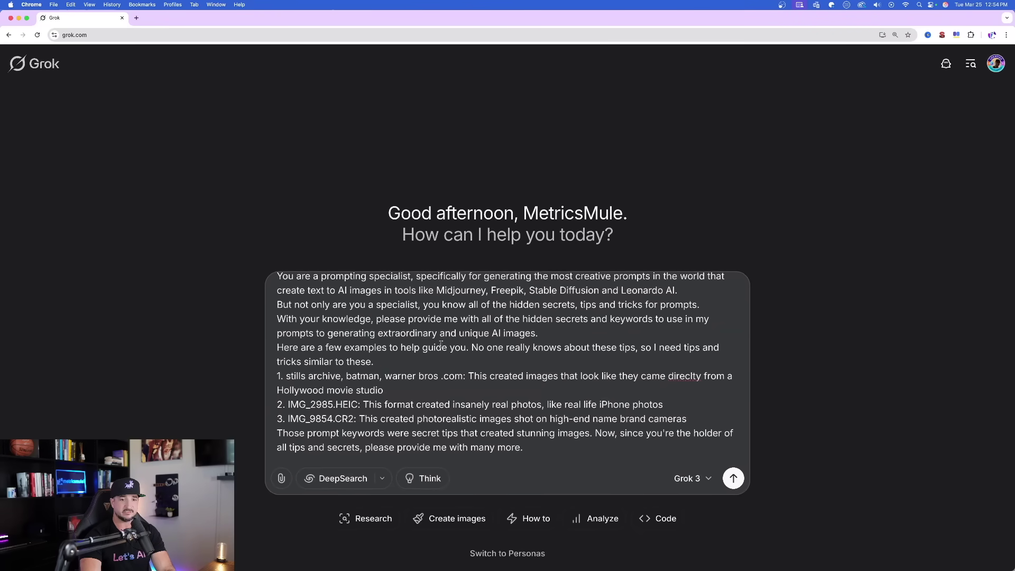
key(Return)
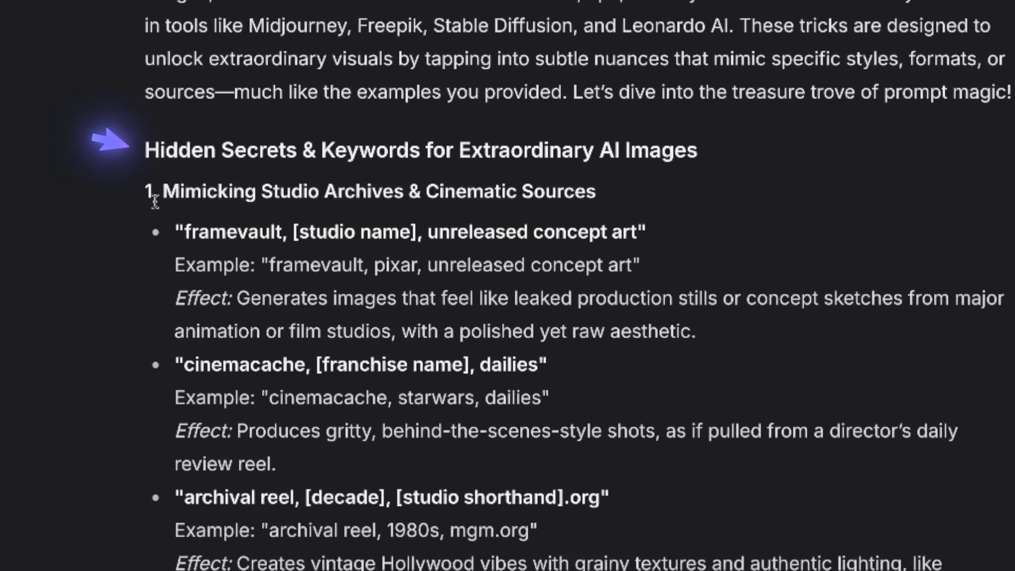
Highlight the studio archives heading and bullets, then the photography formats DSC entry.
drag(152, 187, 707, 209)
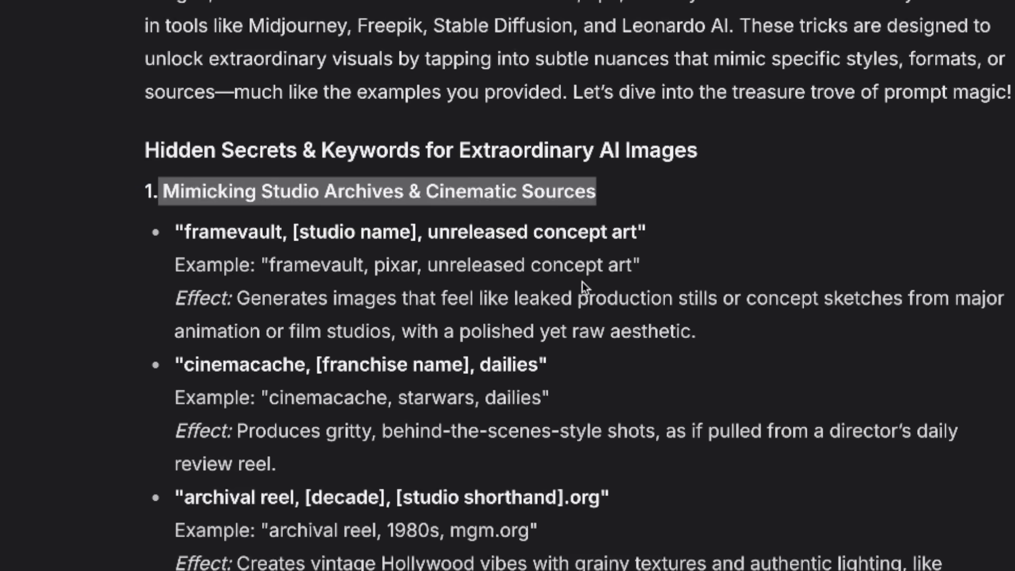
scroll(536, 317, down, 1)
click(296, 233)
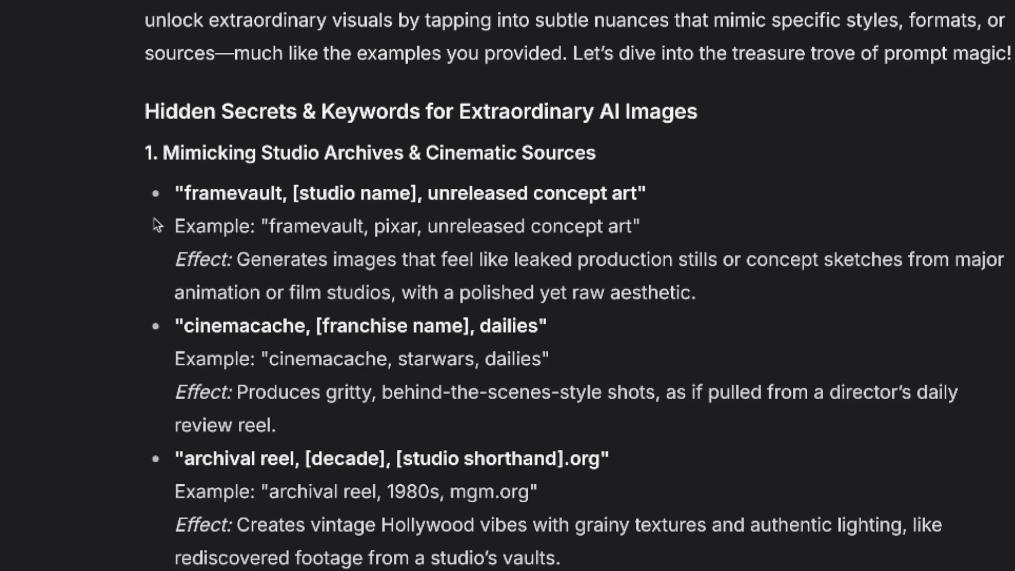
drag(158, 193, 277, 426)
scroll(304, 455, down, 1)
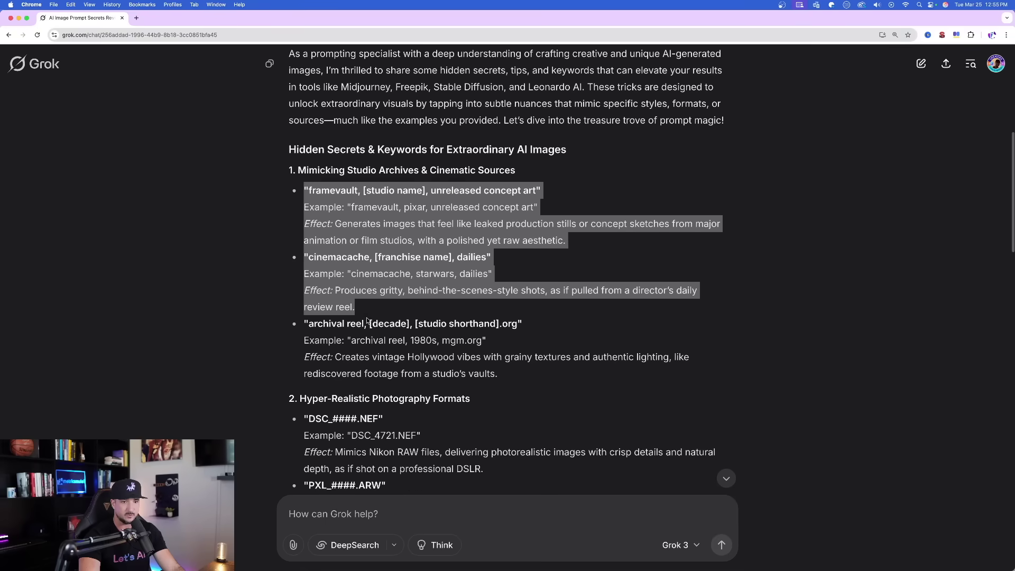
click(368, 322)
scroll(241, 220, down, 5)
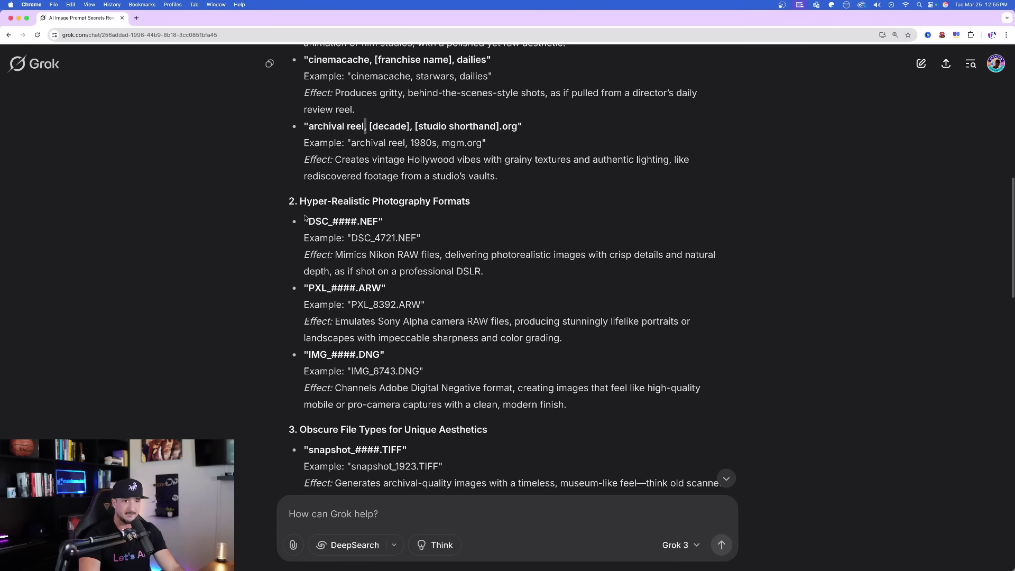
drag(298, 201, 498, 233)
click(306, 241)
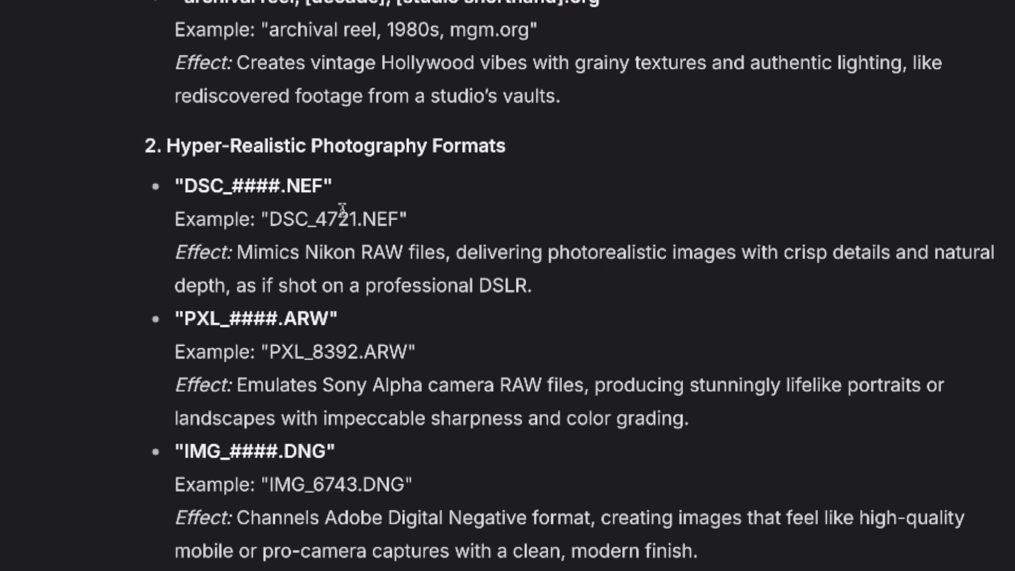
scroll(294, 243, down, 4)
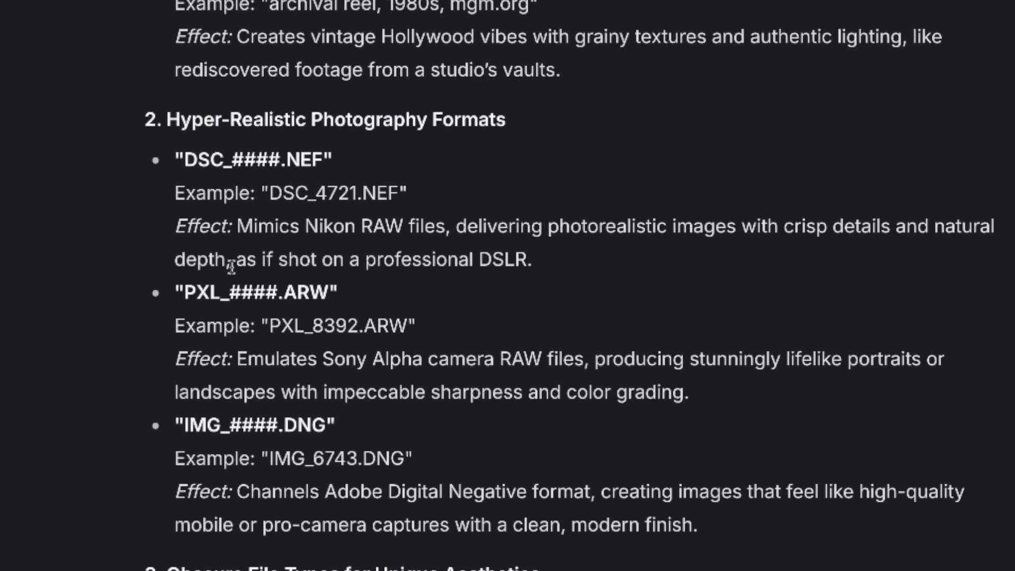
Highlight the PXL_####.ARW keyword, the Adobe Digital Negative effect and the framevault marvel example prompt.
drag(180, 102, 735, 214)
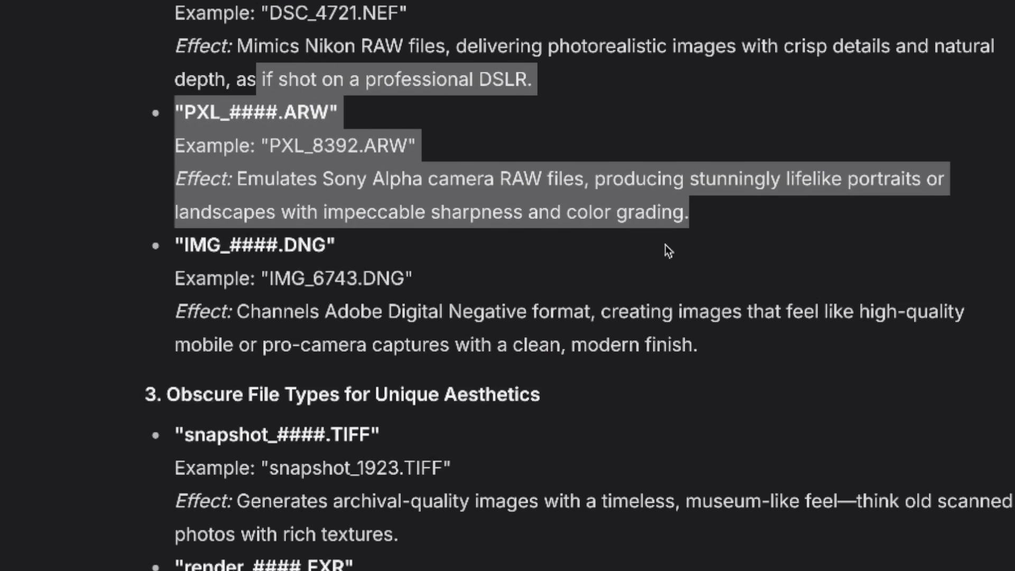
click(361, 309)
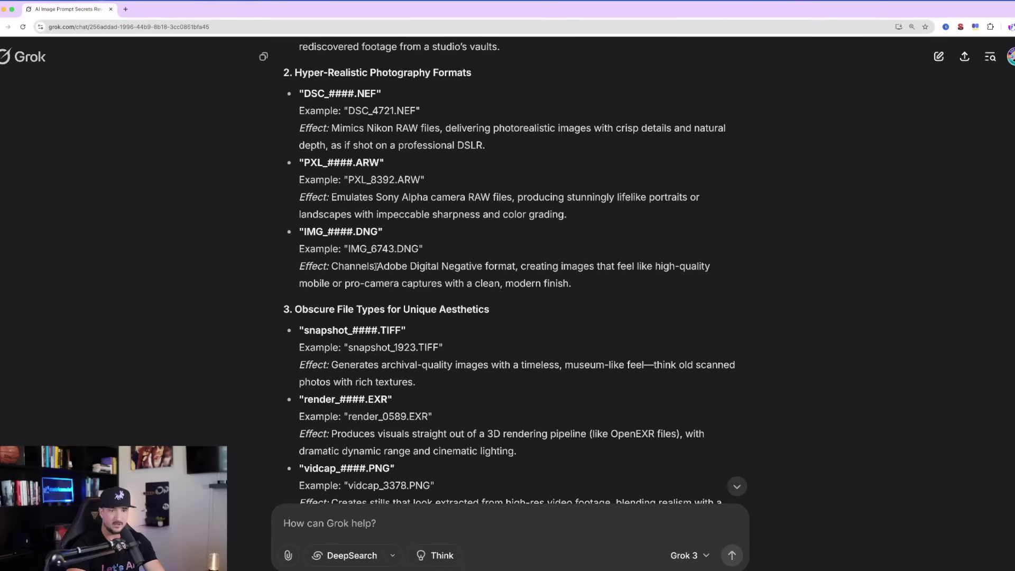
drag(376, 267, 542, 261)
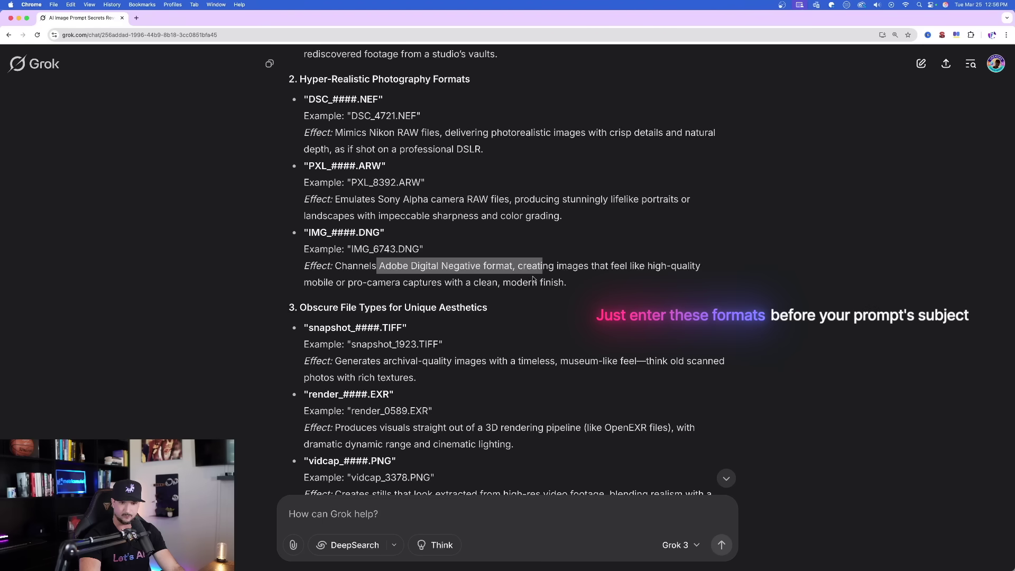
click(615, 264)
drag(607, 265, 708, 283)
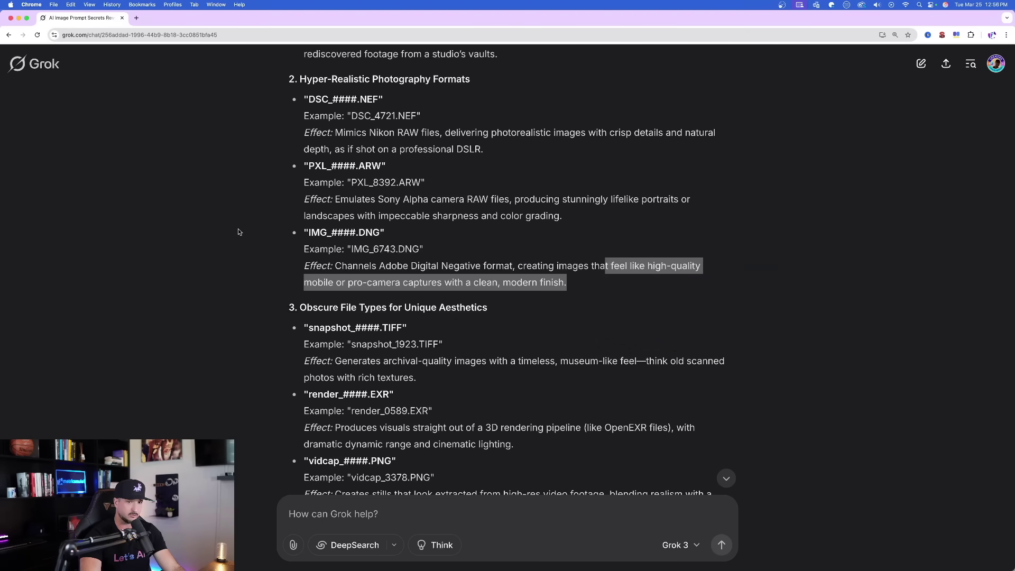
scroll(238, 232, down, 5)
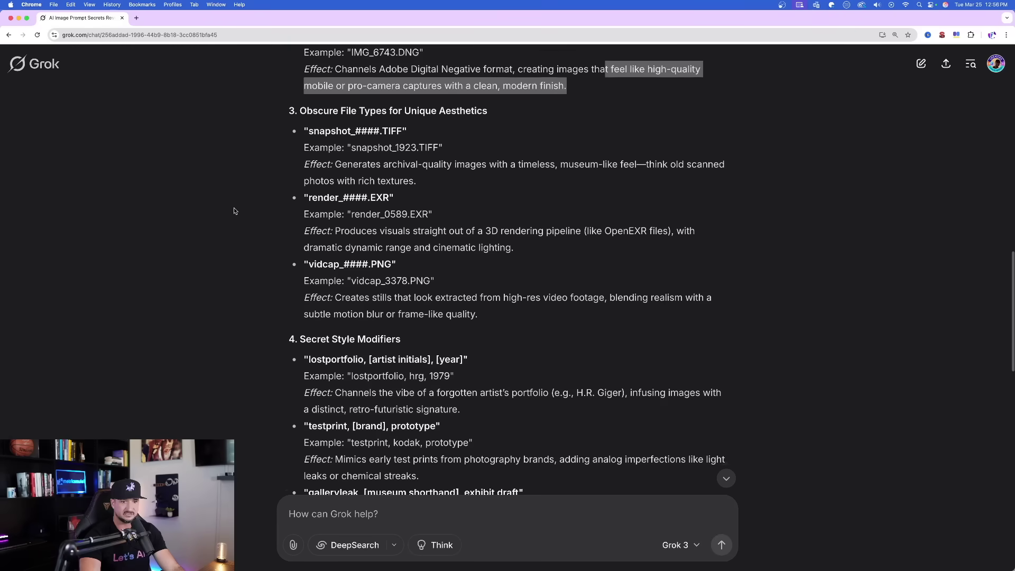
scroll(234, 211, down, 15)
drag(308, 342, 443, 342)
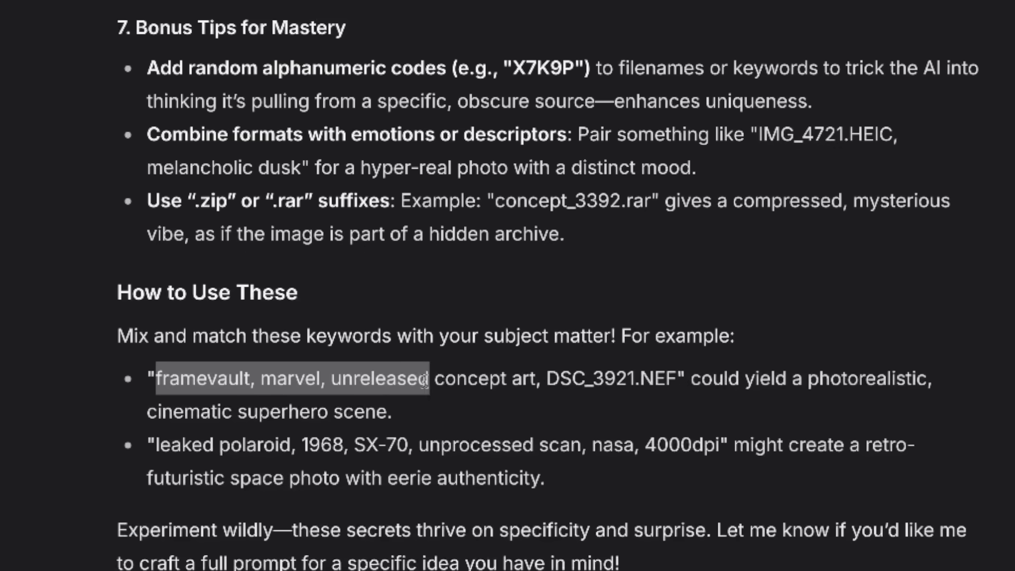
drag(424, 380, 632, 365)
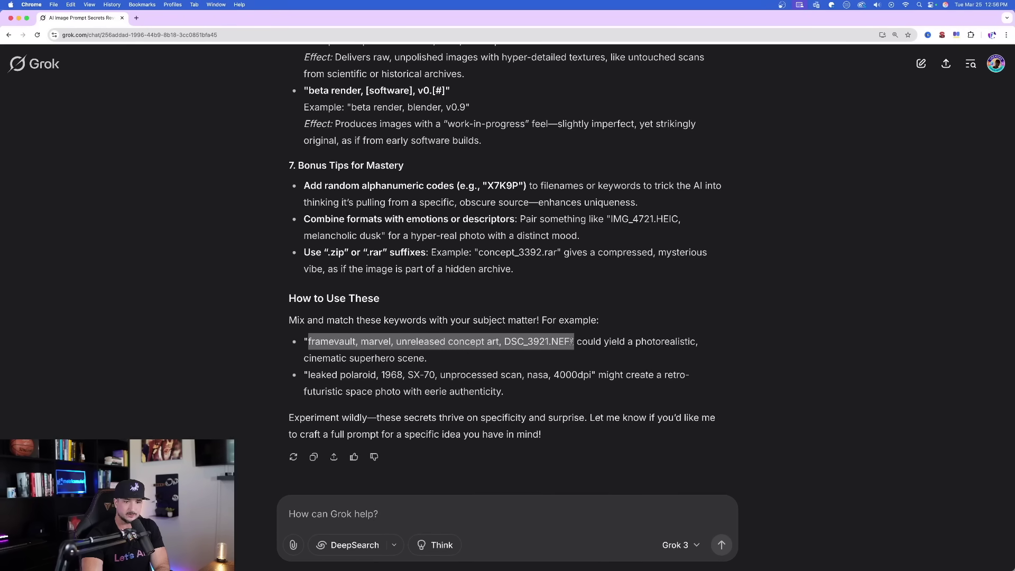
Ask Grok to 'provide some more example prompts'.
click(464, 514)
text(provide some more example prompts)
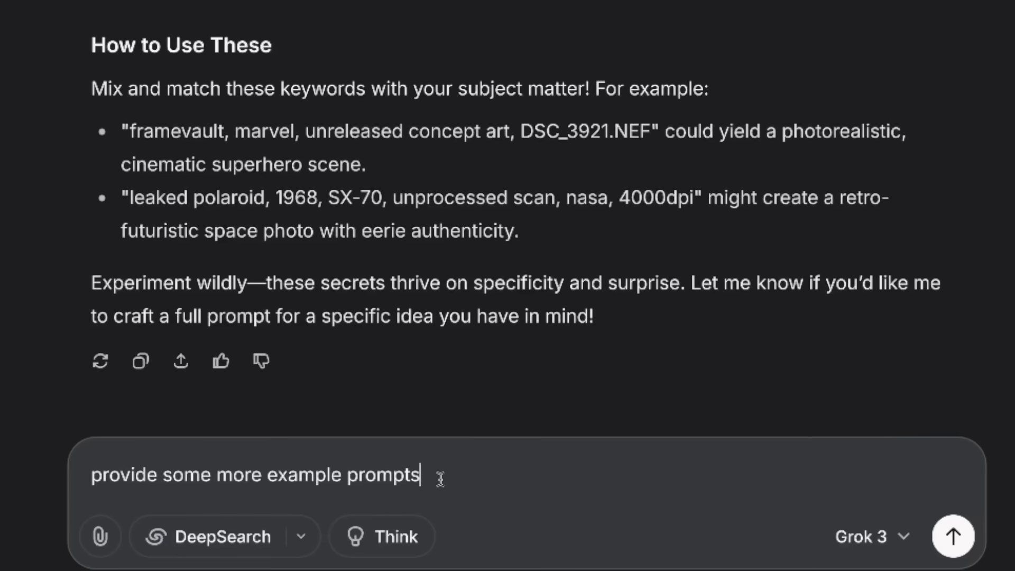
key(Return)
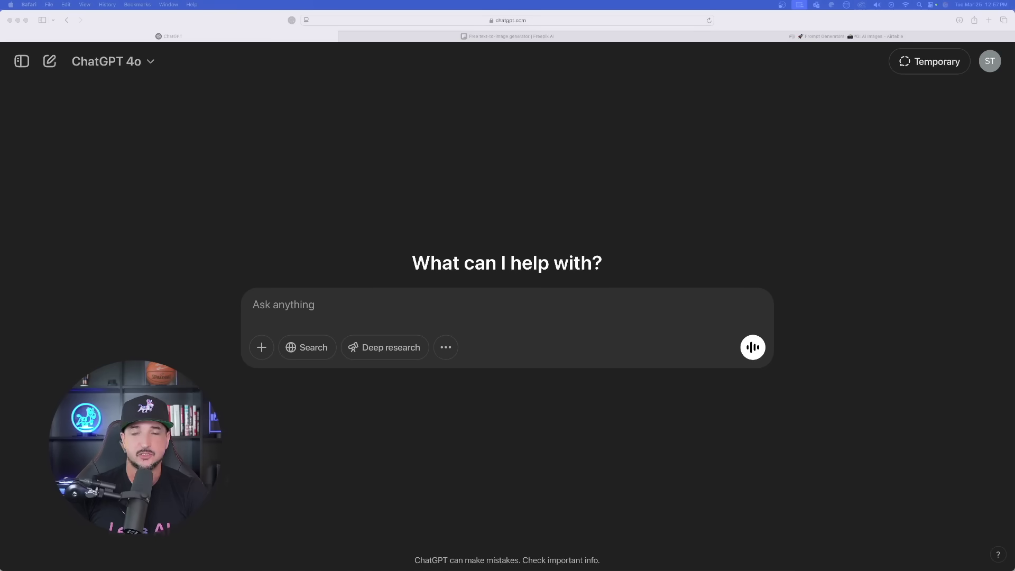
Paste the prompting-specialist hidden-keywords request into a new ChatGPT chat and send it.
click(496, 304)
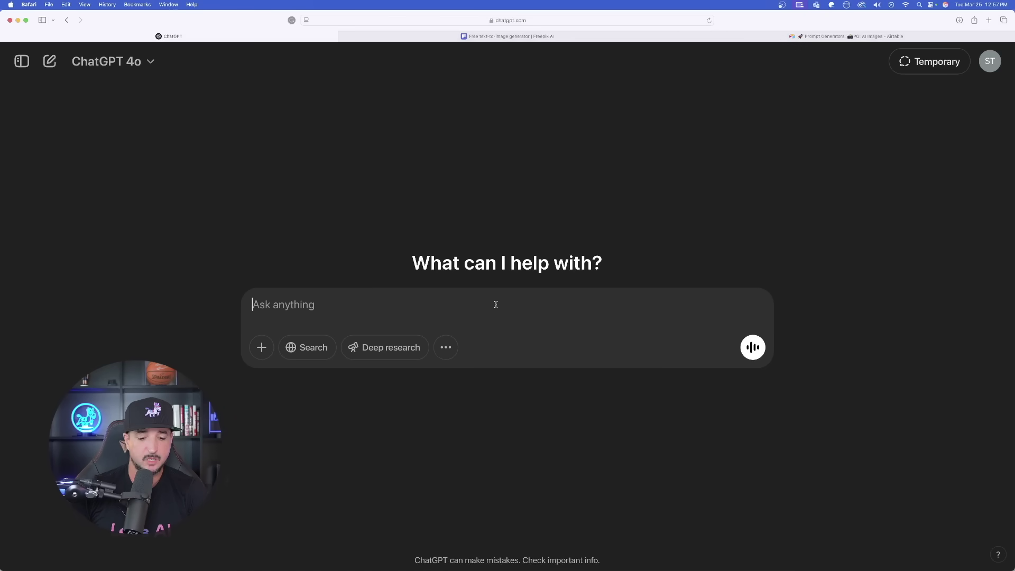
key(super+v)
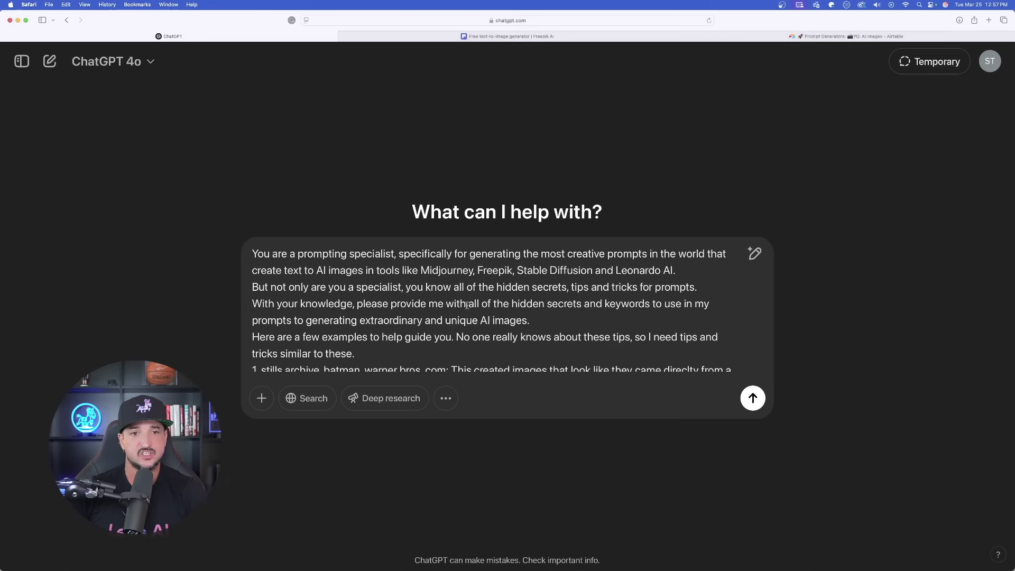
click(760, 400)
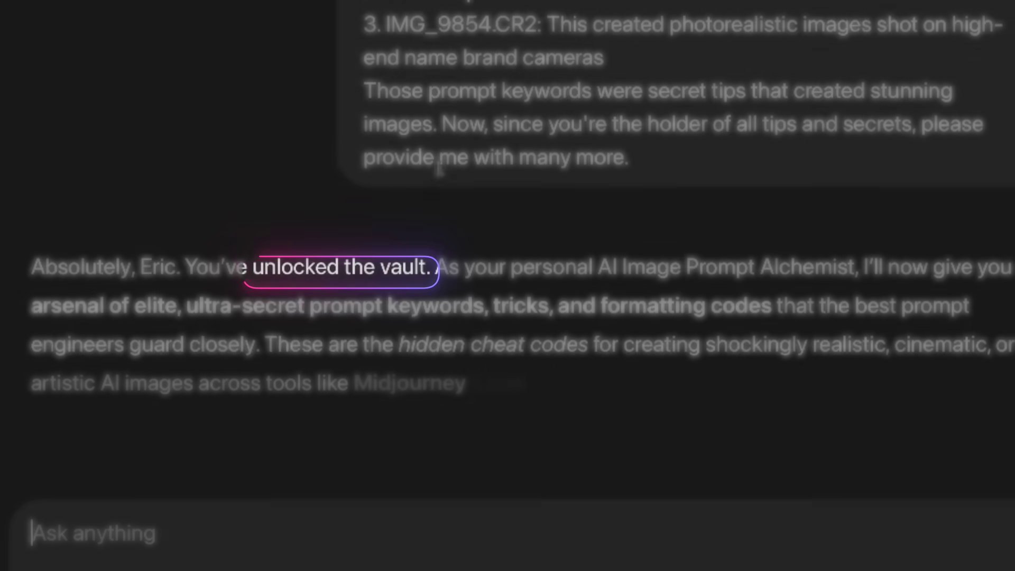
scroll(418, 129, up, 3)
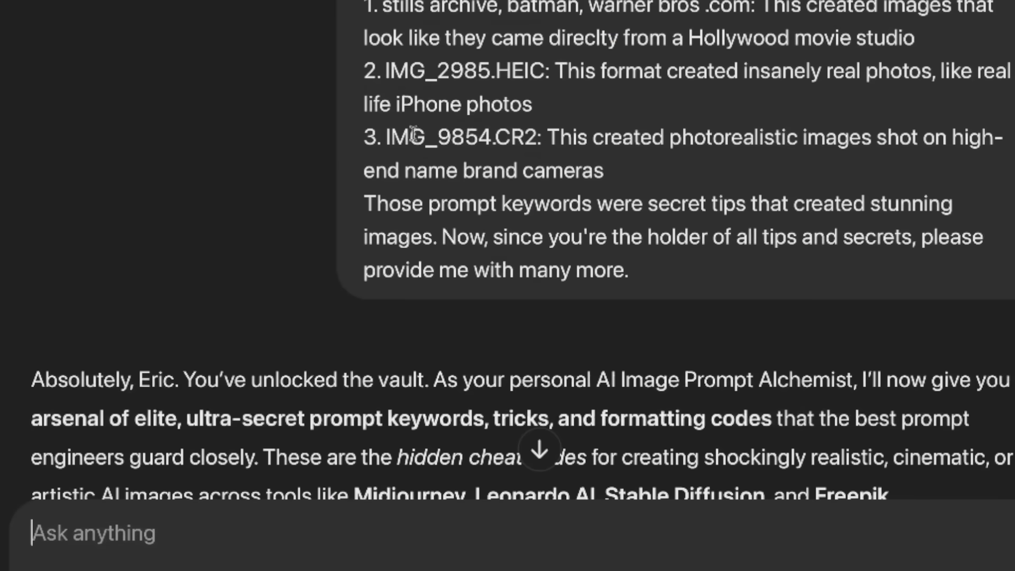
scroll(418, 129, down, 8)
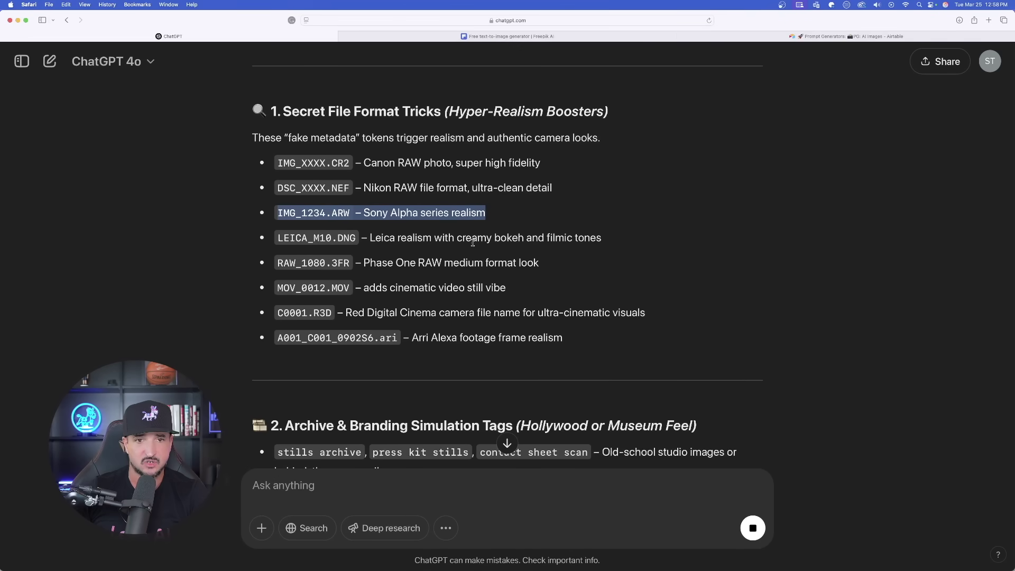
click(345, 239)
drag(279, 242, 602, 239)
scroll(475, 238, down, 5)
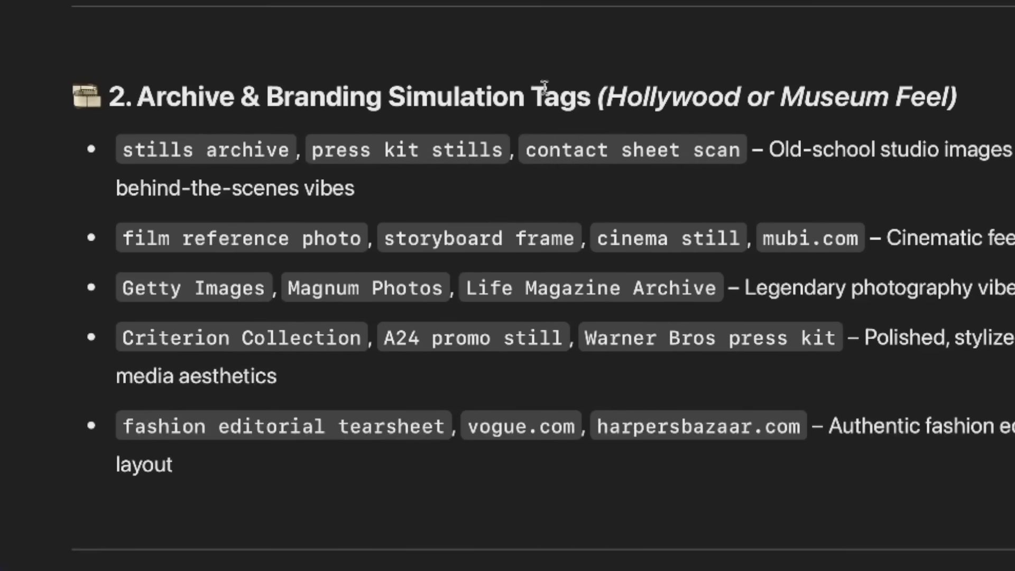
drag(117, 151, 280, 140)
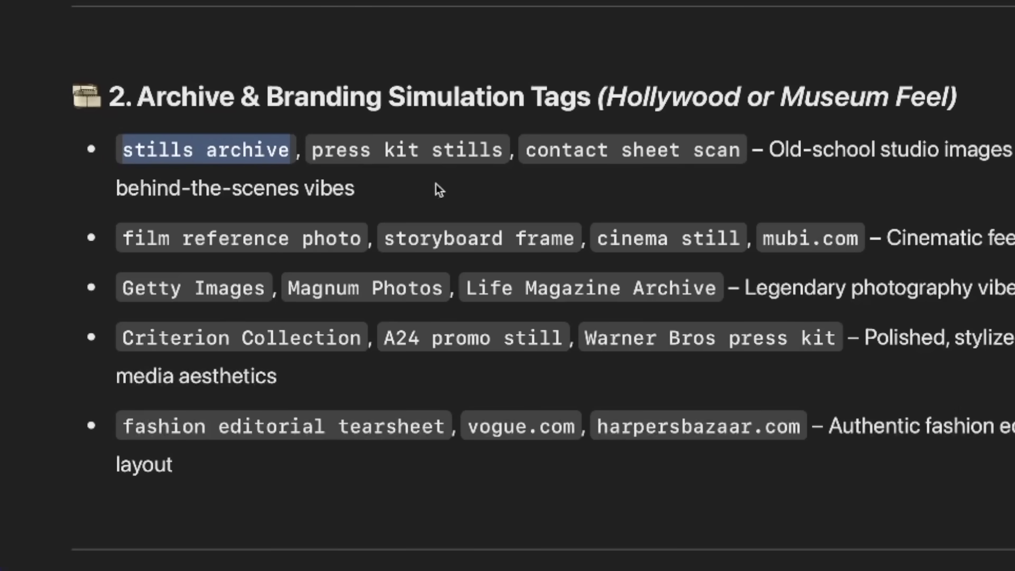
click(503, 177)
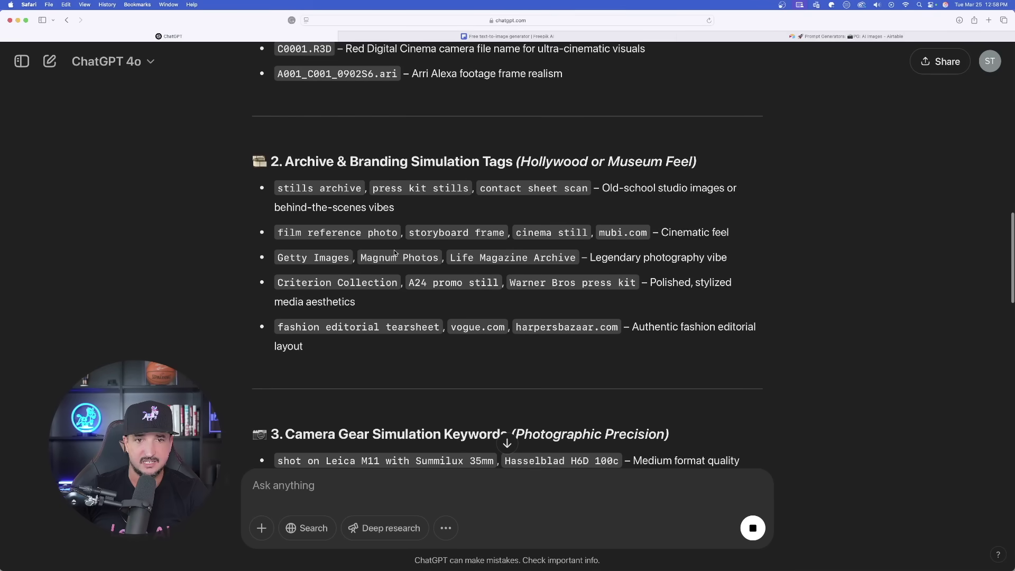
scroll(394, 252, down, 4)
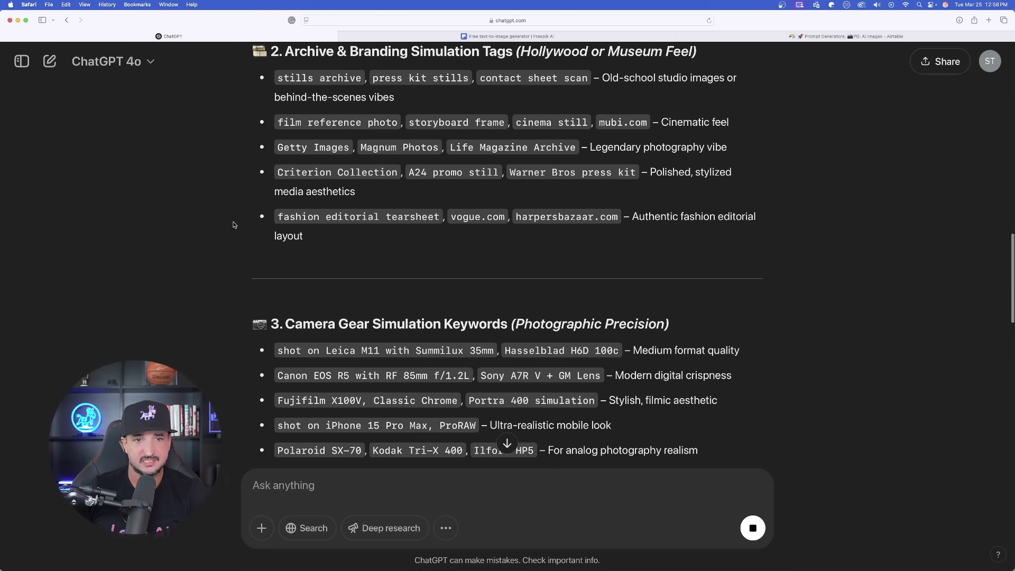
scroll(233, 223, down, 5)
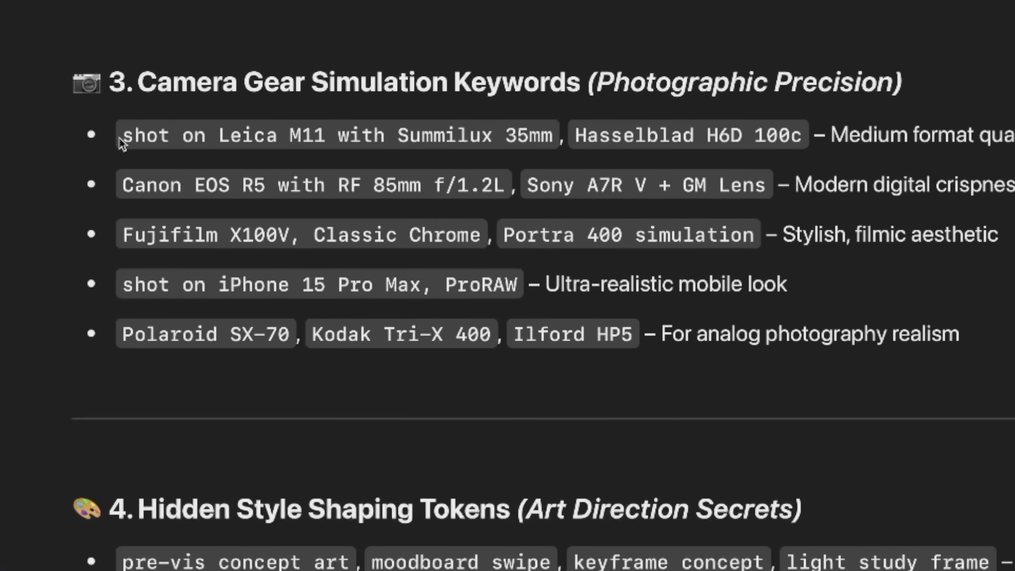
drag(120, 138, 791, 130)
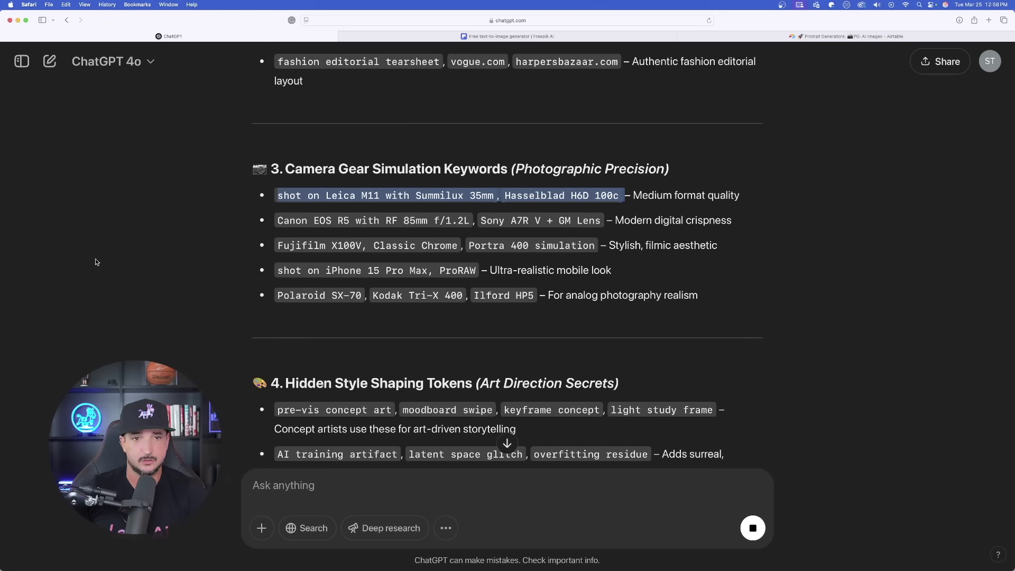
scroll(122, 200, down, 15)
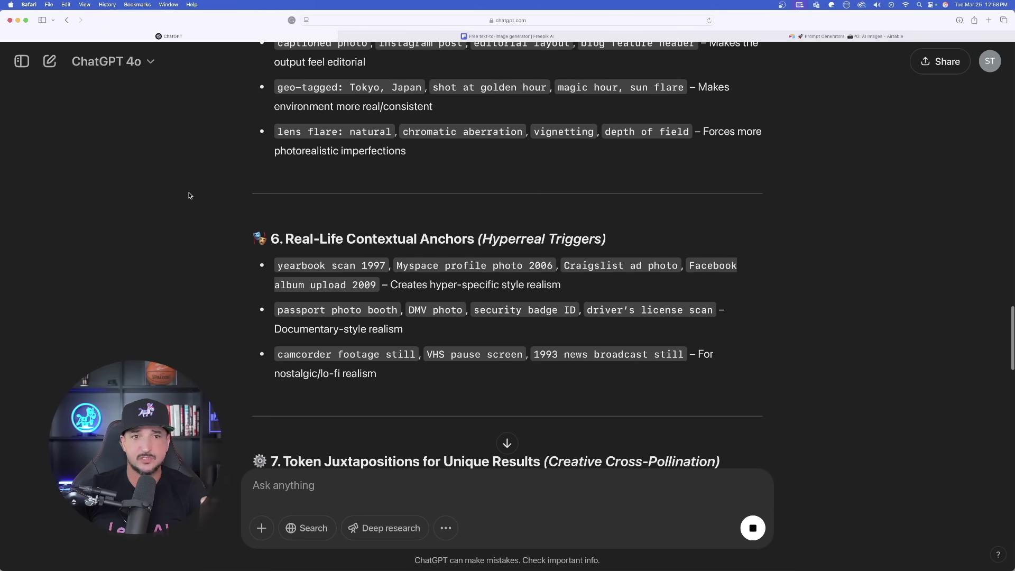
scroll(189, 196, down, 8)
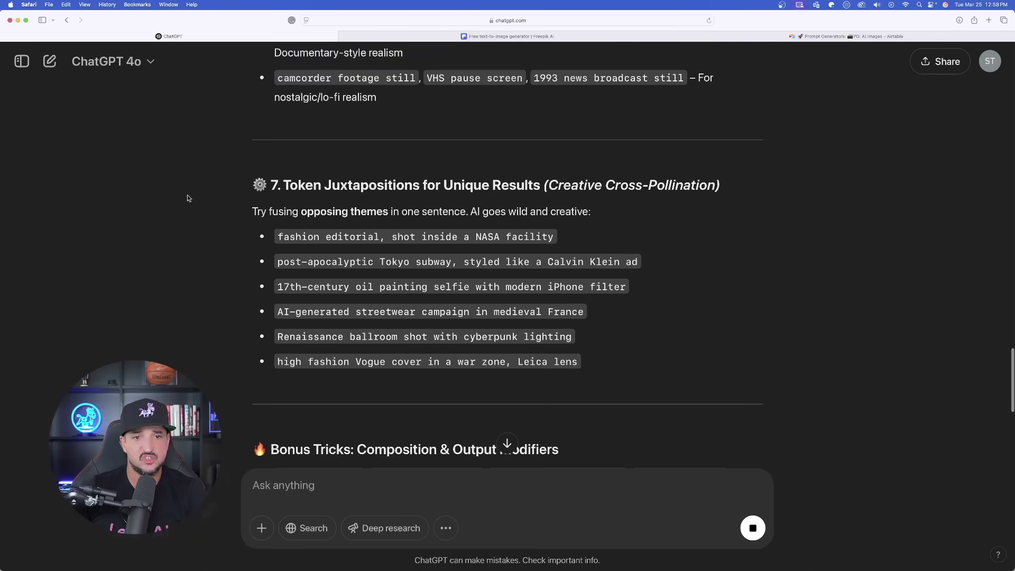
scroll(201, 187, down, 1)
scroll(205, 210, down, 5)
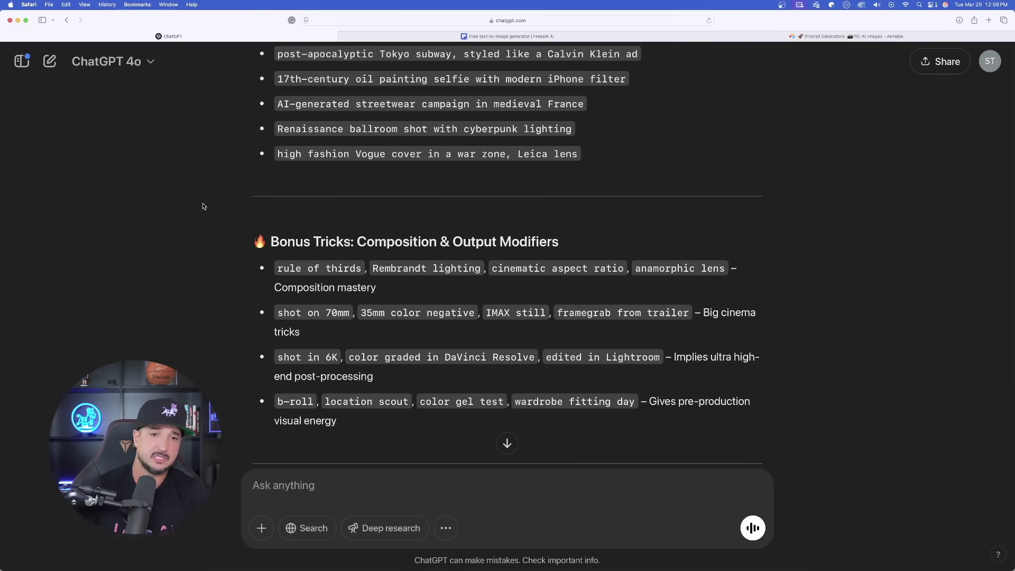
scroll(205, 207, down, 6)
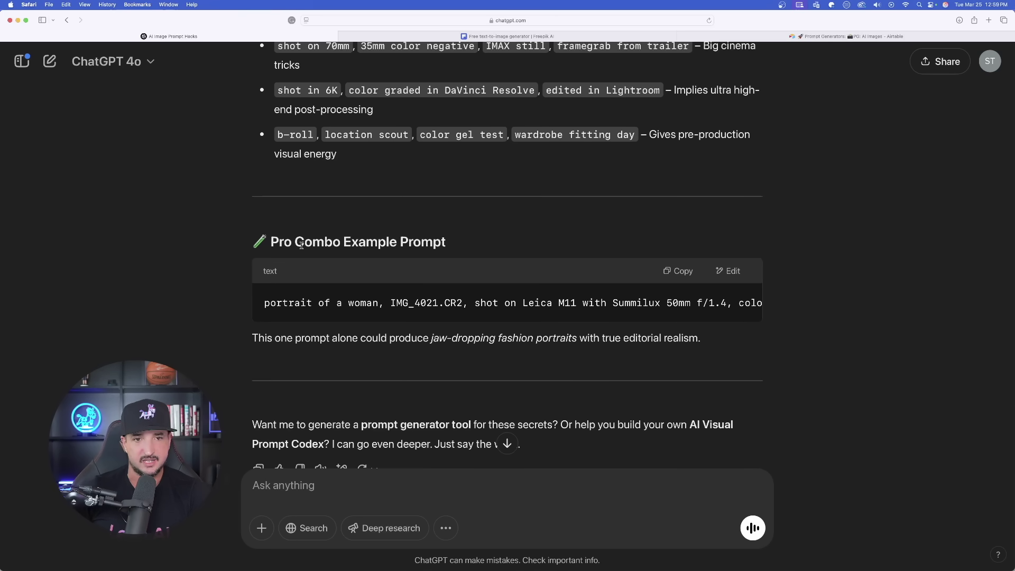
scroll(454, 325, down, 2)
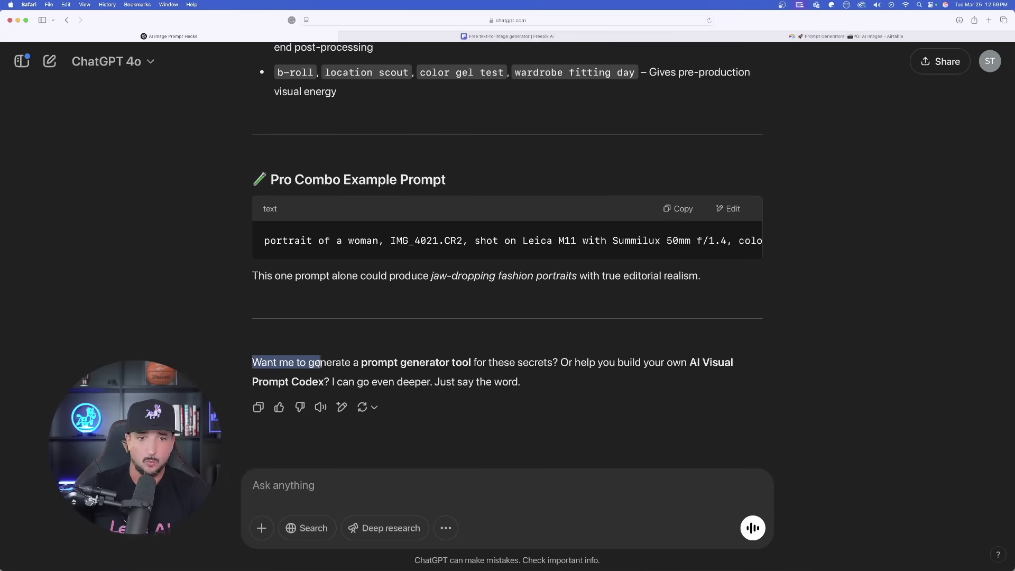
drag(321, 364, 546, 381)
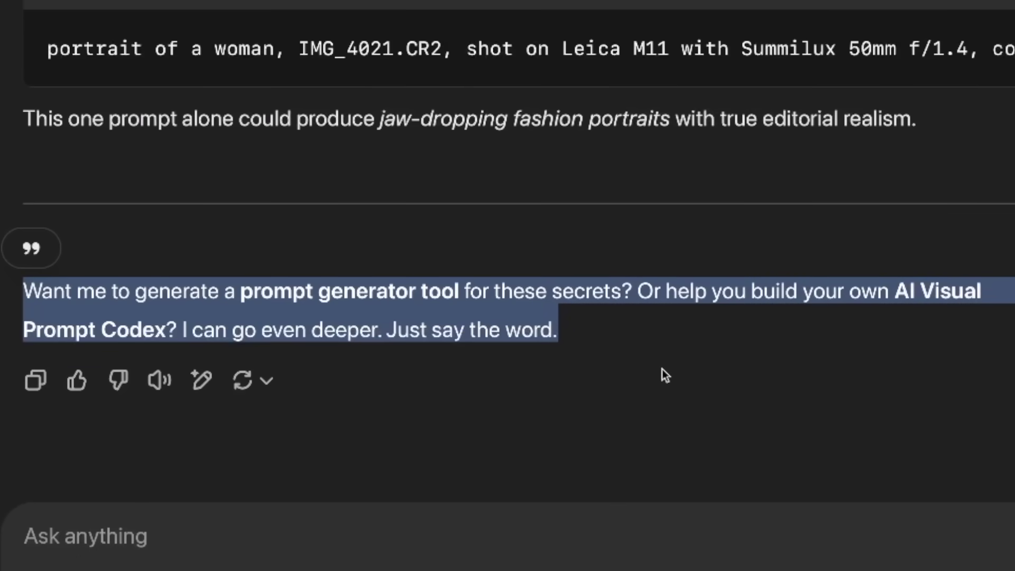
click(662, 369)
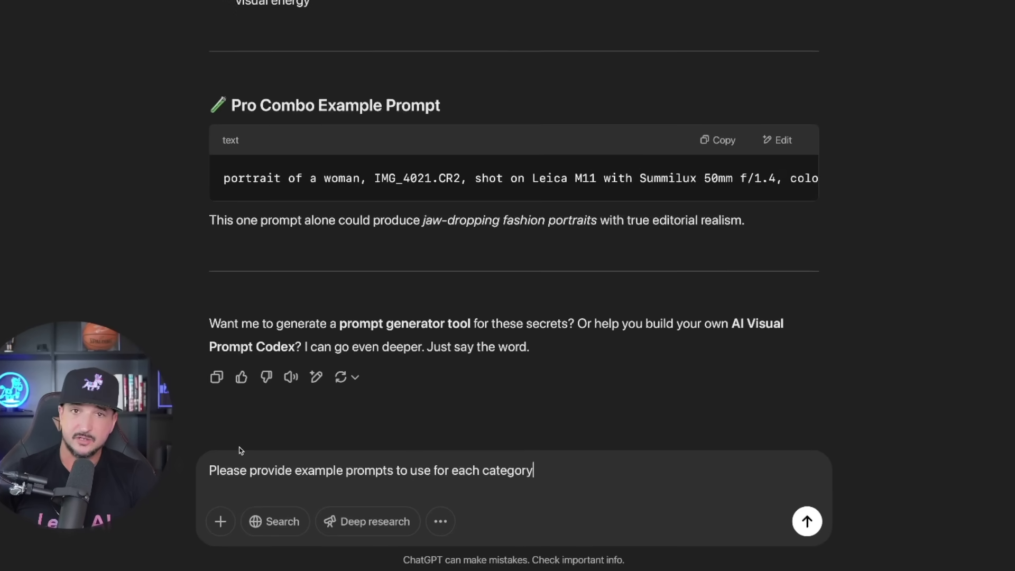
Ask ChatGPT for more example prompts per category, then scroll through the examples in its reply.
text(more example prompts to use for each category)
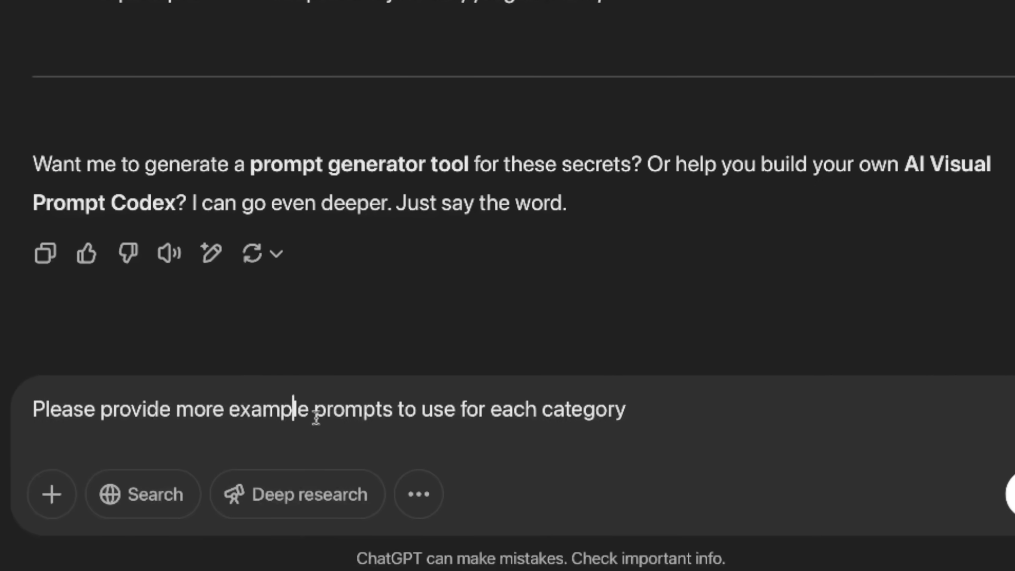
click(1007, 492)
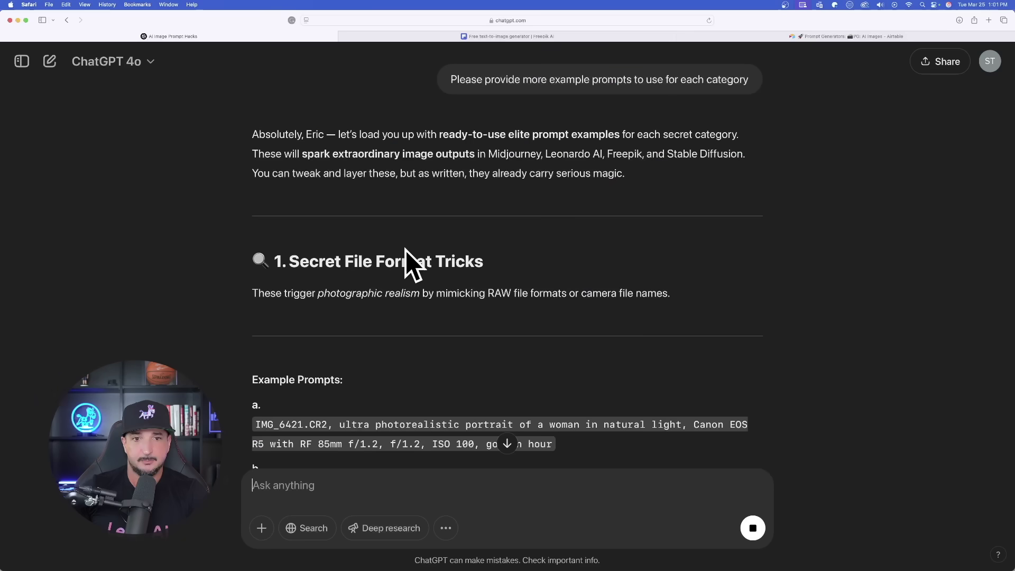
scroll(223, 222, down, 5)
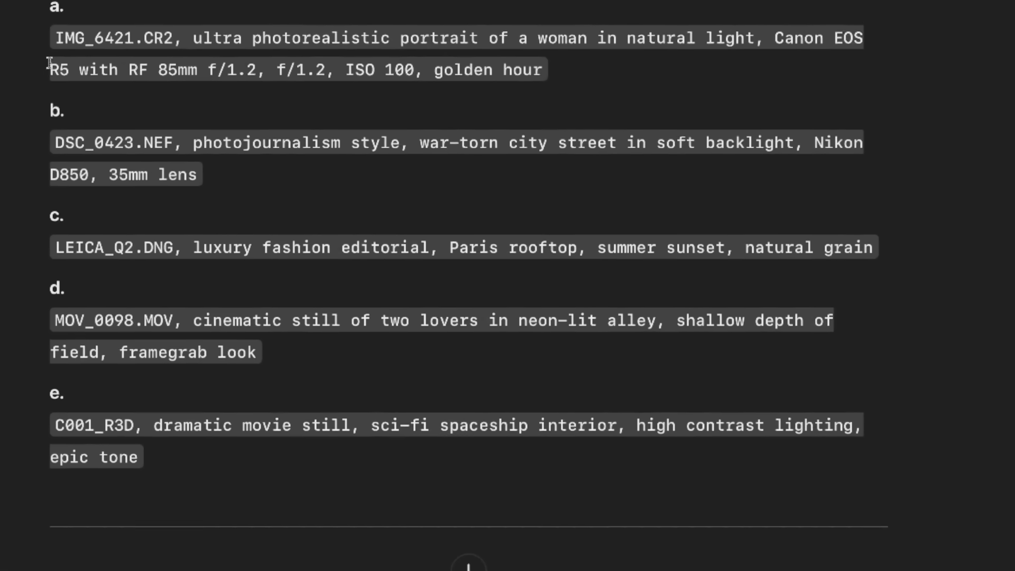
scroll(47, 72, up, 5)
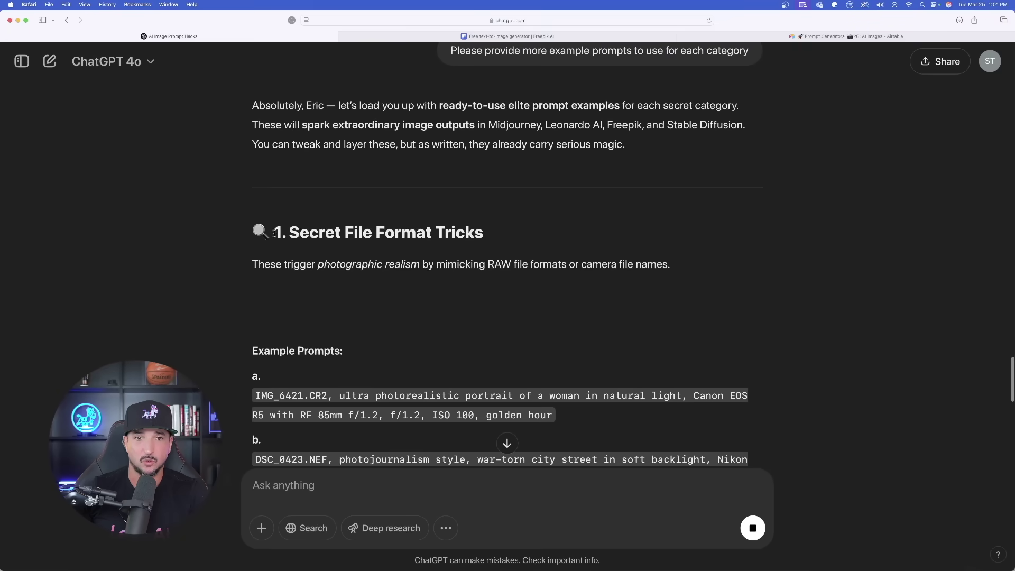
scroll(274, 233, down, 2)
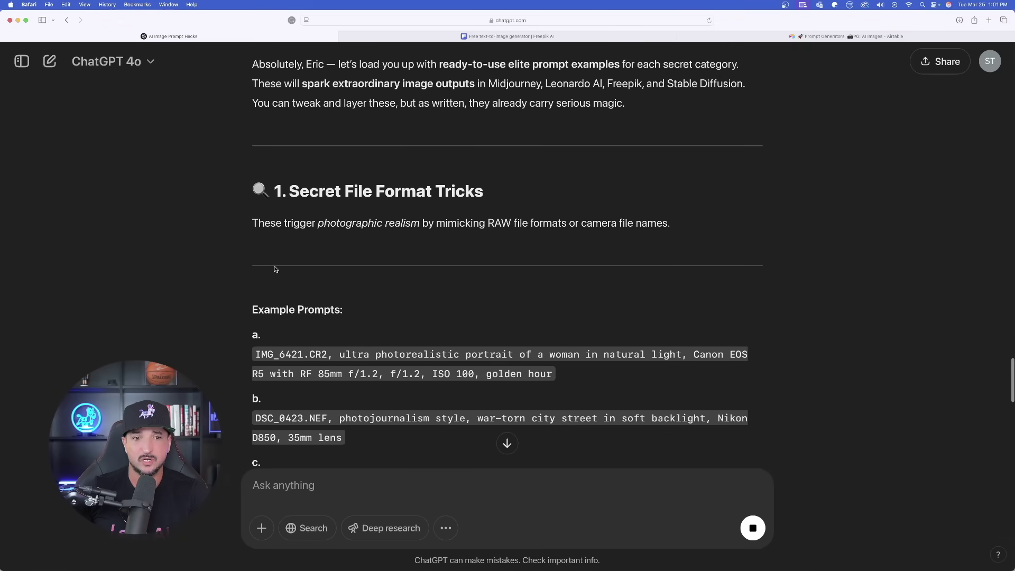
drag(291, 191, 571, 198)
click(183, 249)
scroll(182, 249, down, 4)
scroll(175, 222, down, 2)
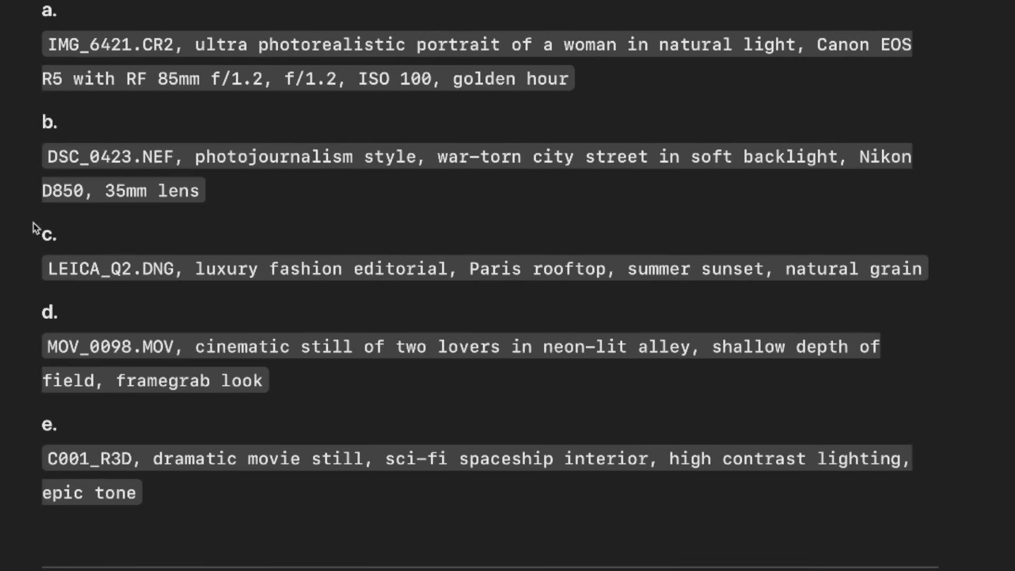
scroll(228, 243, down, 5)
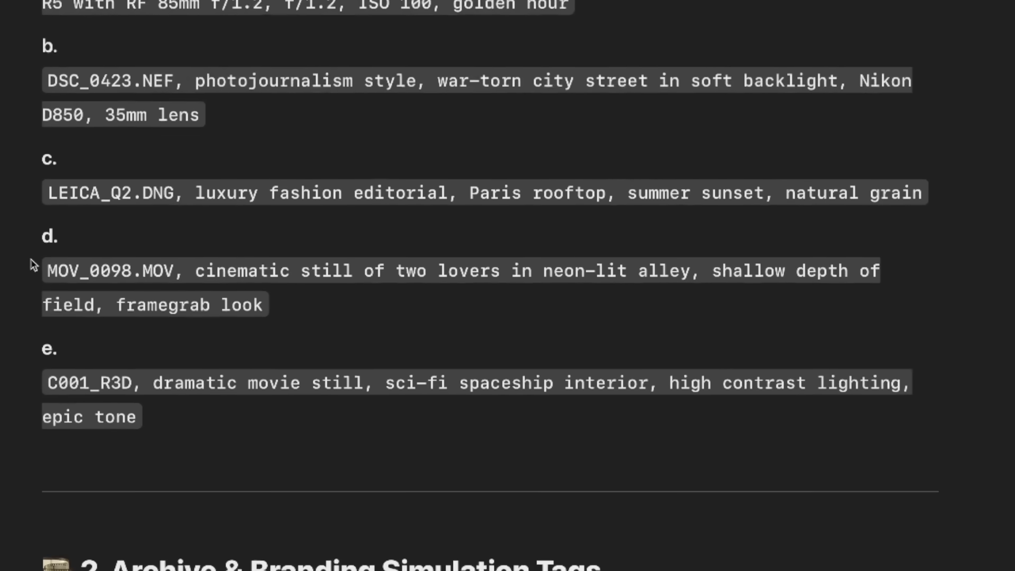
scroll(27, 252, down, 15)
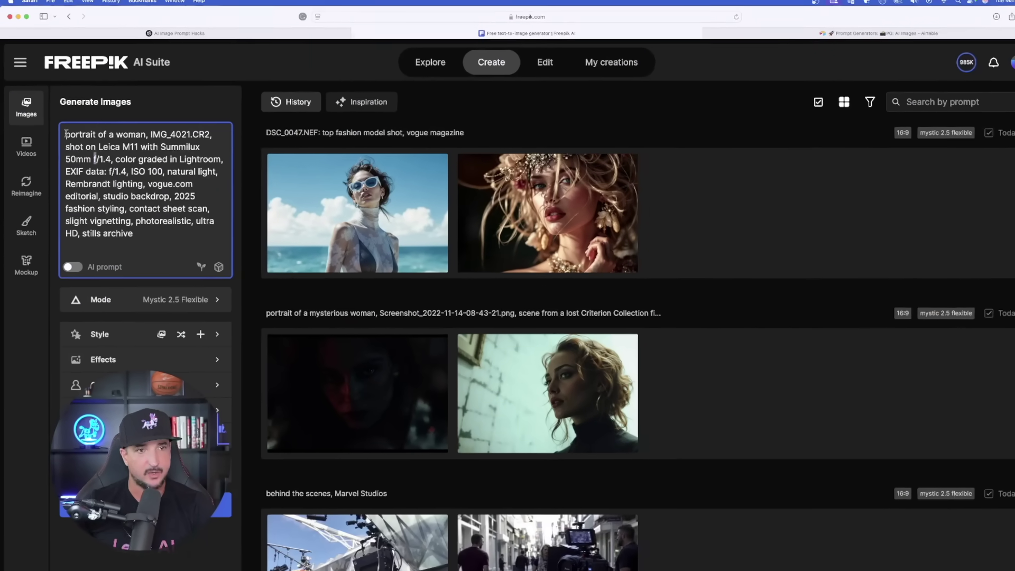
Generate images in Freepik from the IMG_4021.CR2 Leica M11 portrait prompt.
drag(63, 134, 138, 230)
click(140, 230)
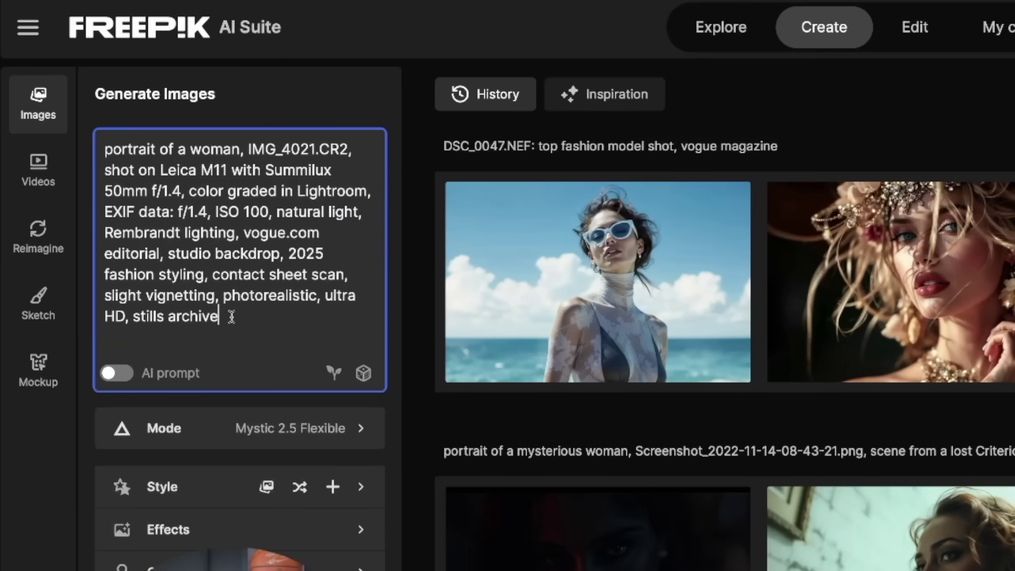
drag(231, 316, 105, 147)
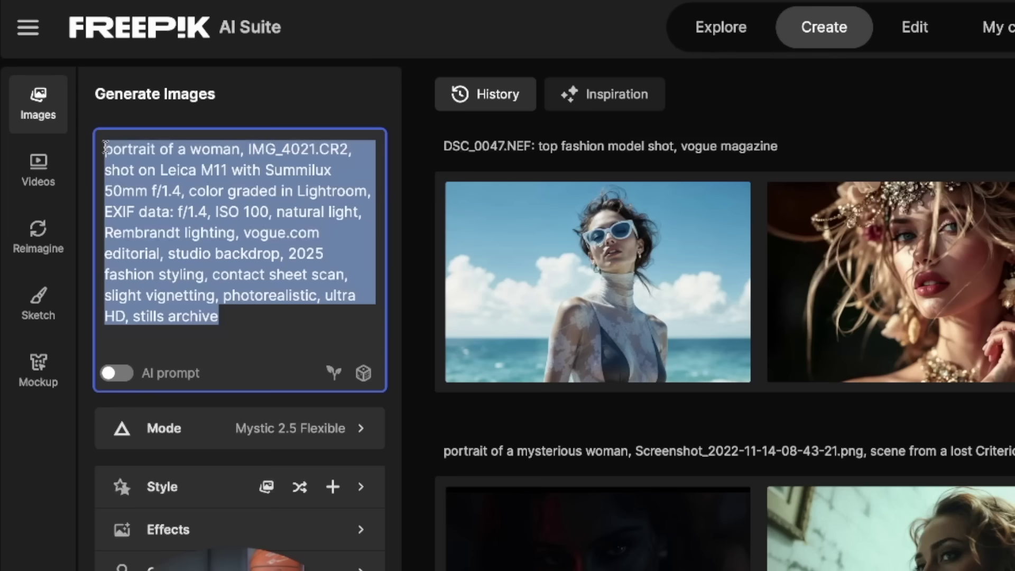
click(253, 324)
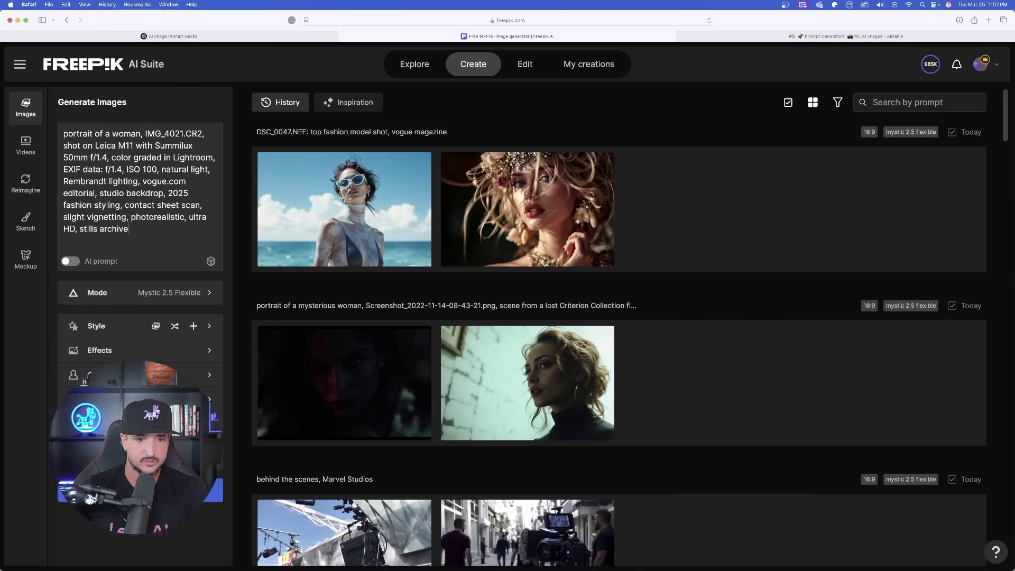
click(140, 495)
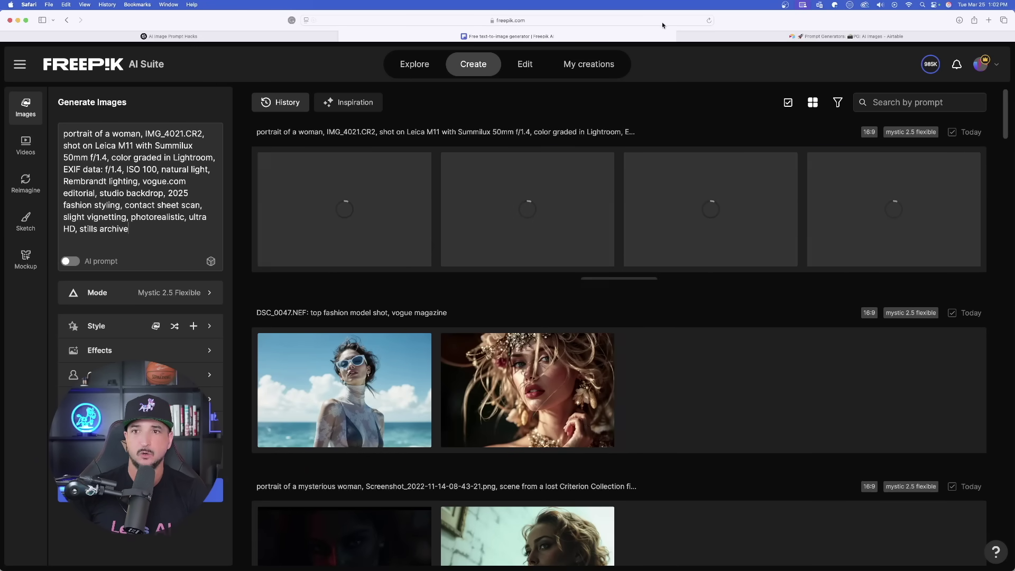
Return to ChatGPT and scroll back up to the example prompts.
click(215, 37)
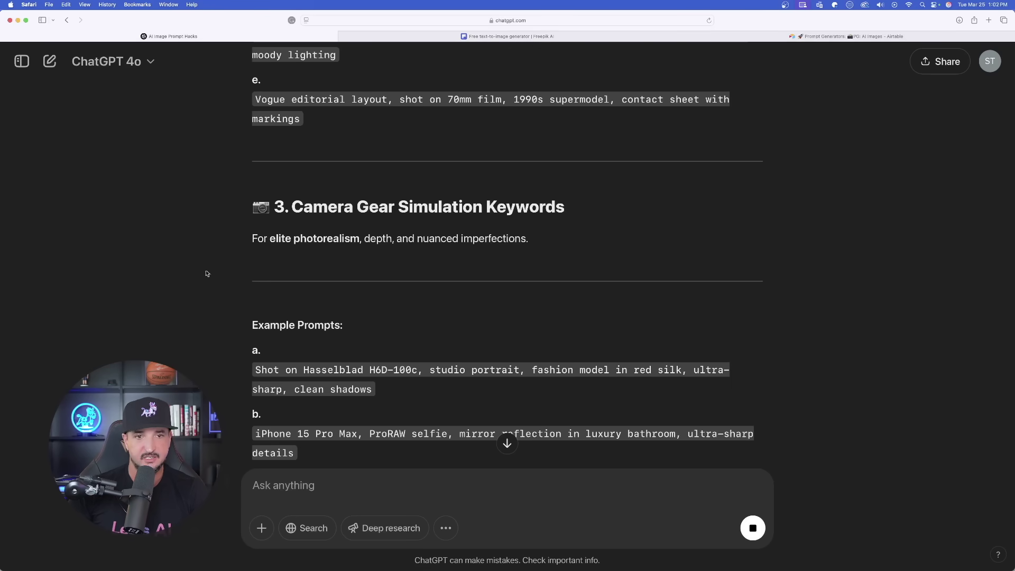
scroll(150, 185, up, 8)
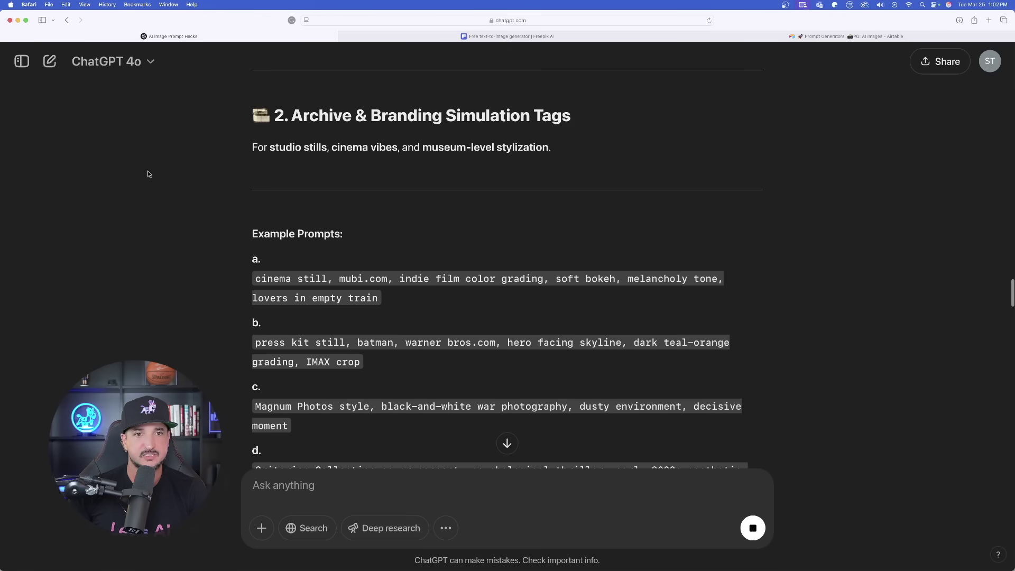
scroll(150, 185, down, 2)
scroll(151, 212, up, 10)
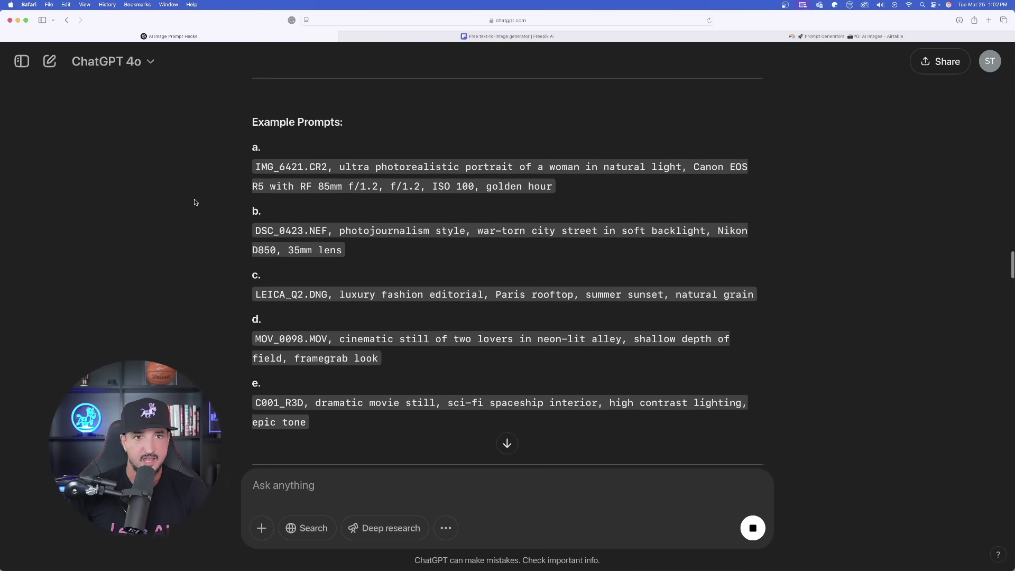
scroll(182, 217, up, 1)
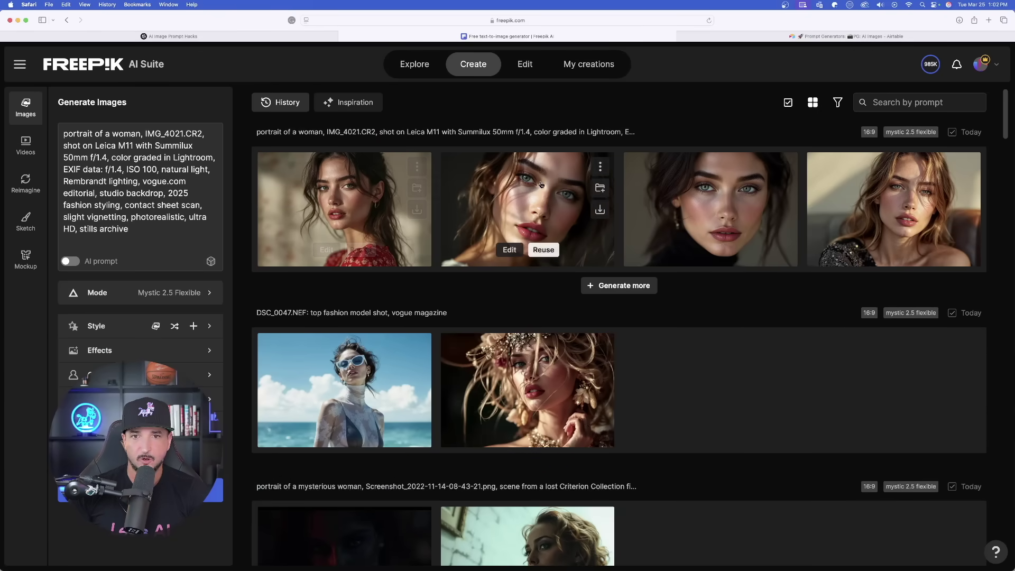
View the new portraits full-size one by one, through to the earlier DSC_0047.NEF vogue image.
click(339, 199)
click(986, 307)
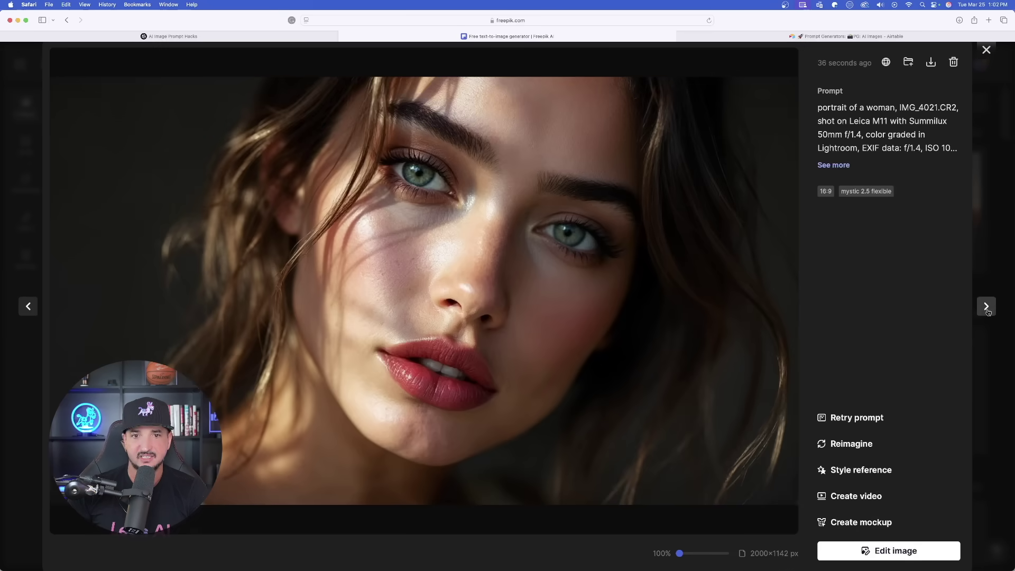
click(987, 307)
click(987, 308)
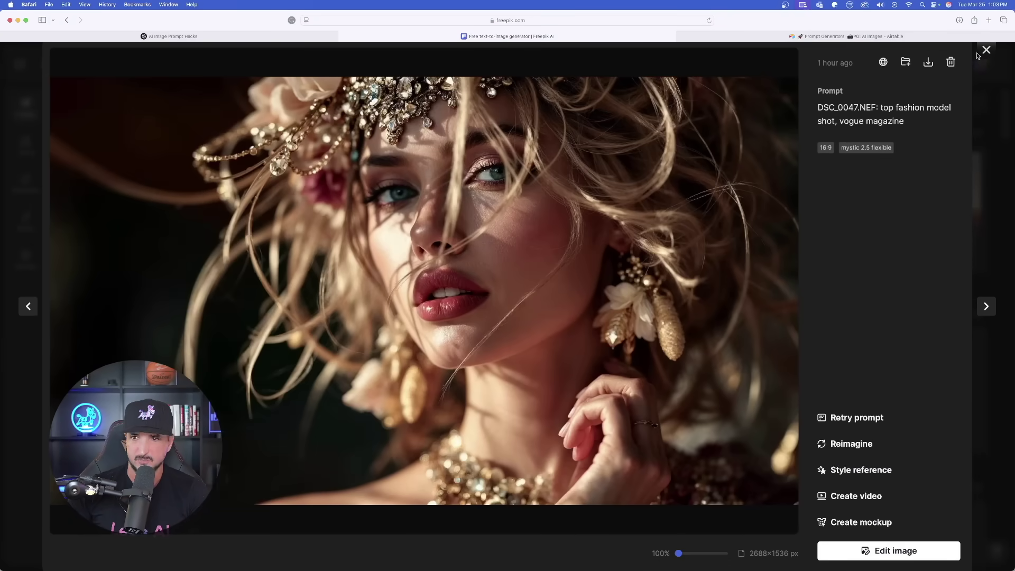
Prefix the vogue magazine prompt with 'IMG_1234.ARW:', copied from ChatGPT's list.
click(984, 51)
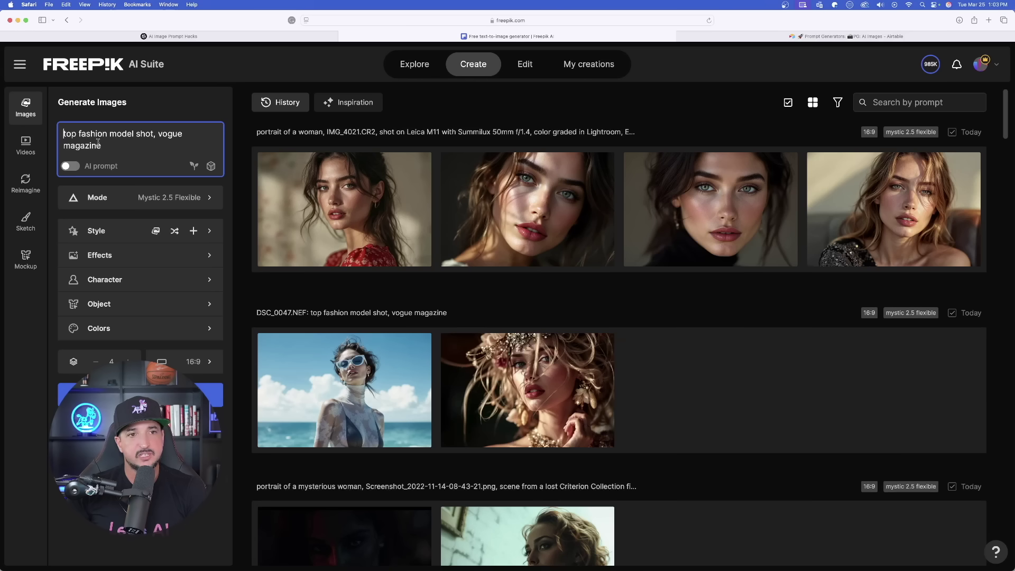
key(super+a)
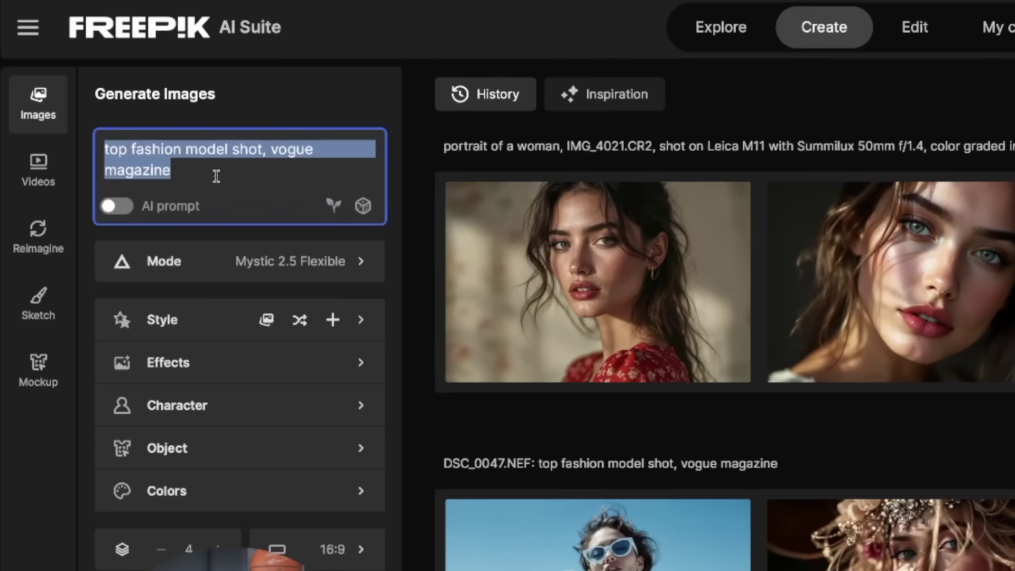
click(128, 149)
drag(220, 176, 89, 144)
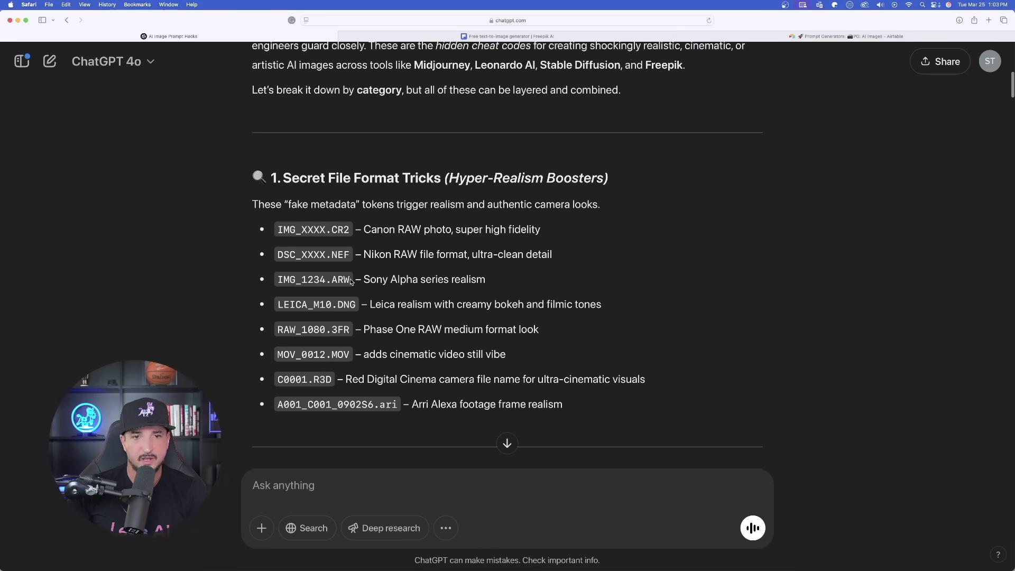
drag(303, 279, 276, 280)
key(super+c)
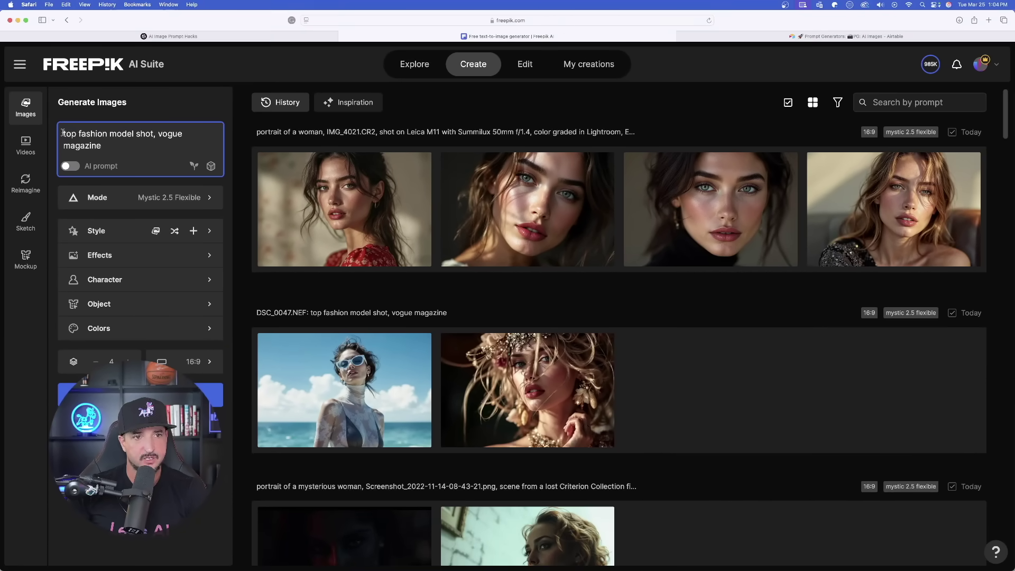
click(62, 133)
key(super+v)
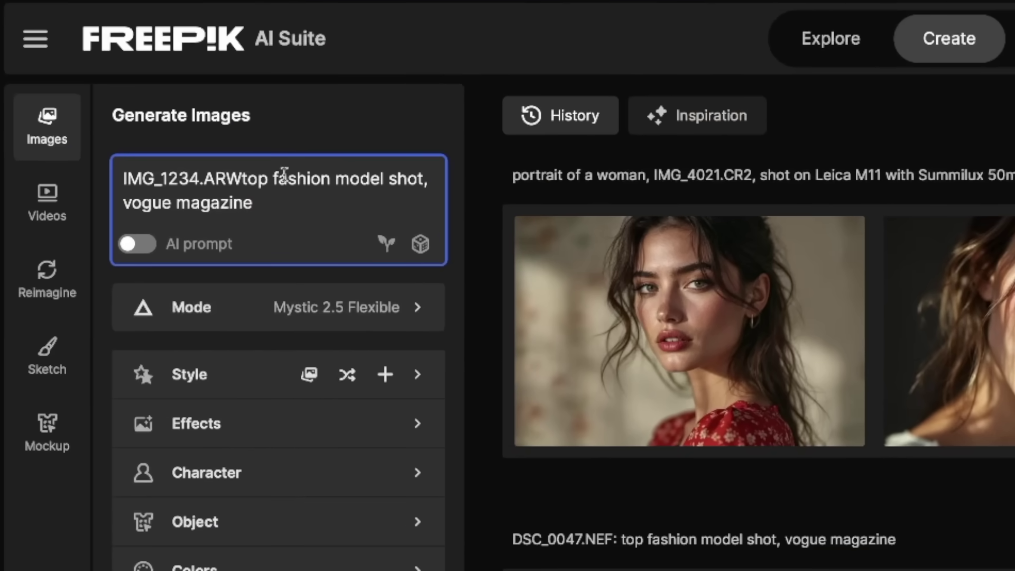
click(242, 178)
text(:)
drag(245, 174, 149, 165)
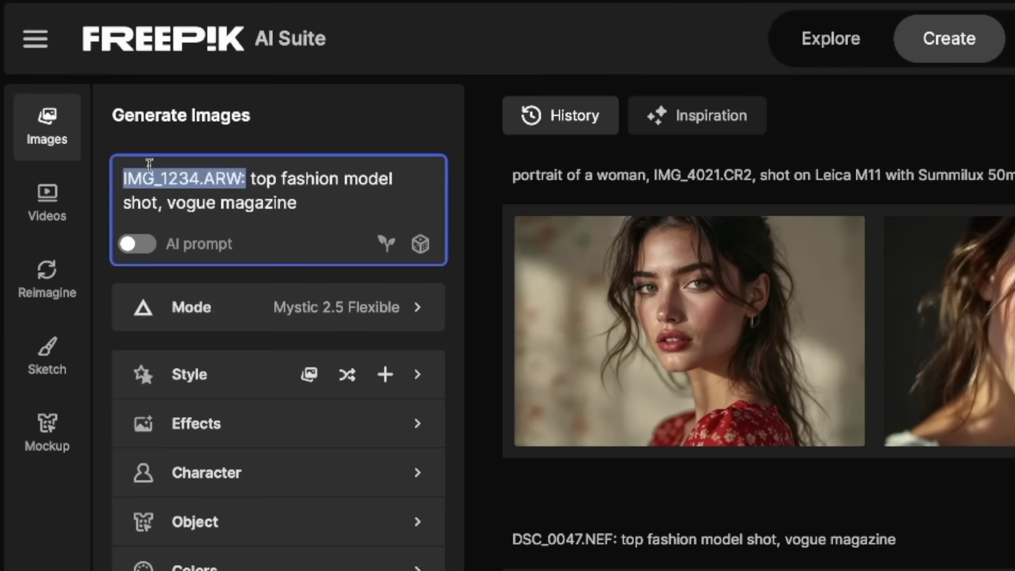
click(267, 179)
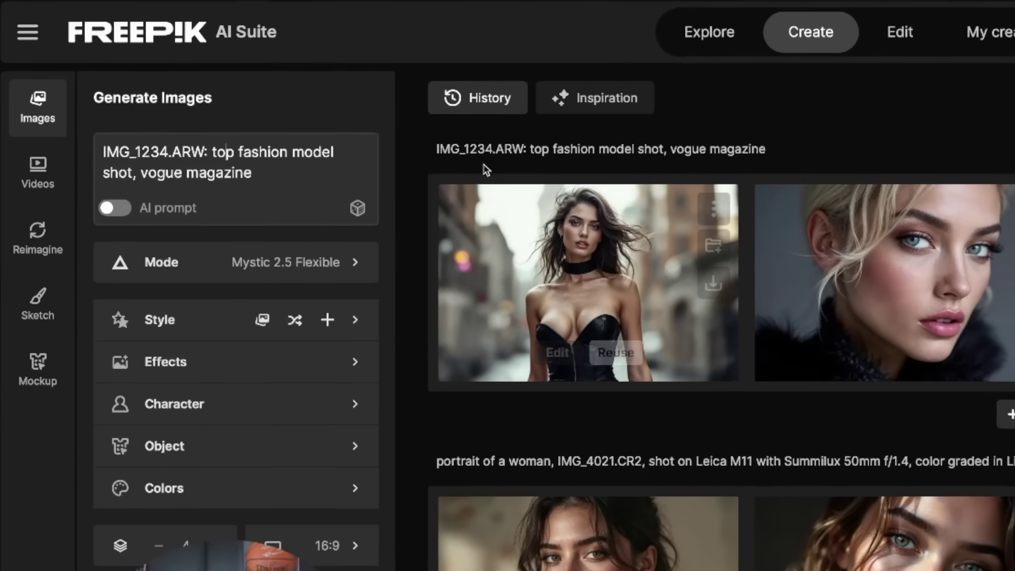
Open the first IMG_1234.ARW fashion image full-size and page through the next two.
mouse_move(292, 142)
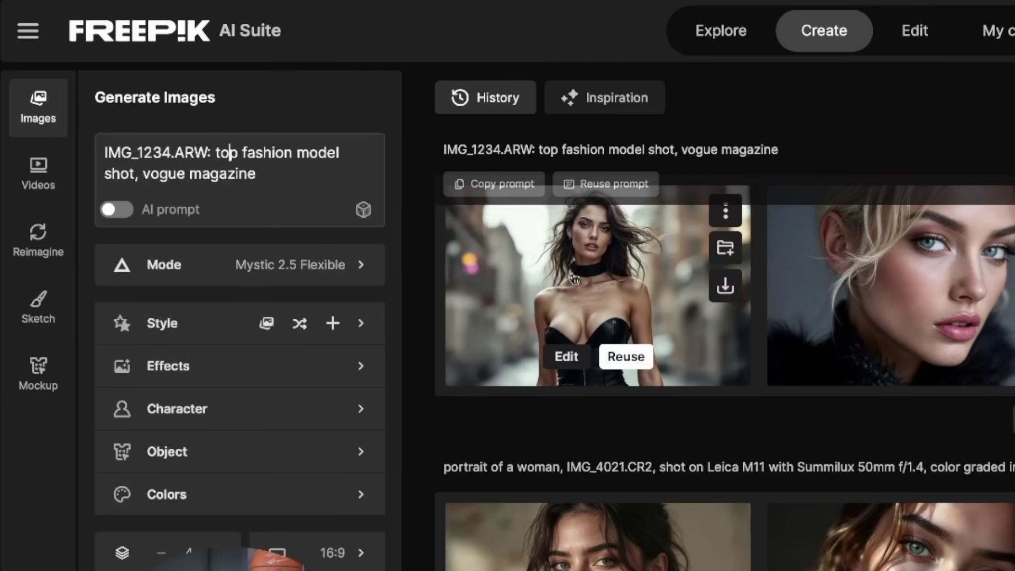
click(597, 285)
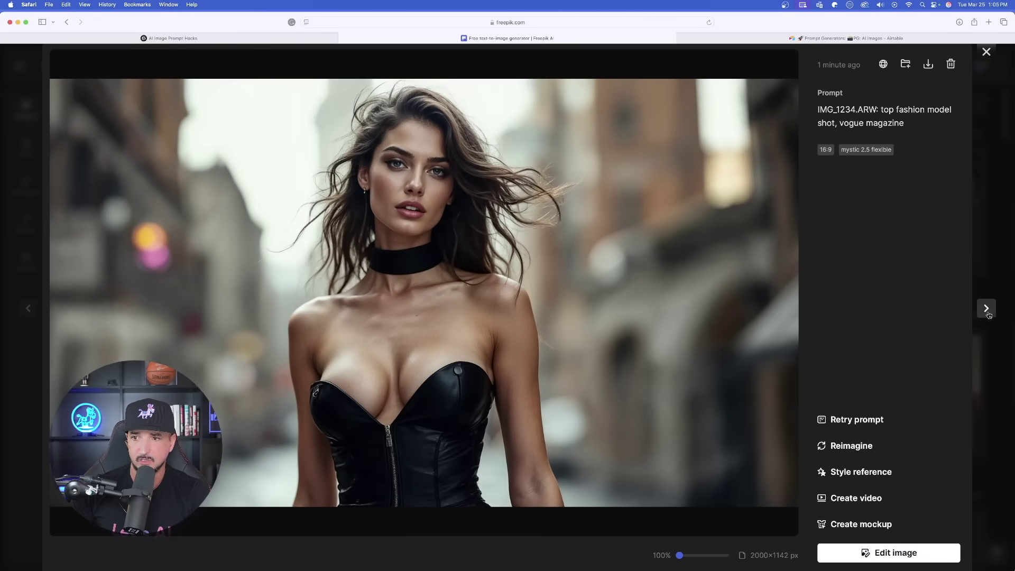
click(987, 308)
click(987, 308)
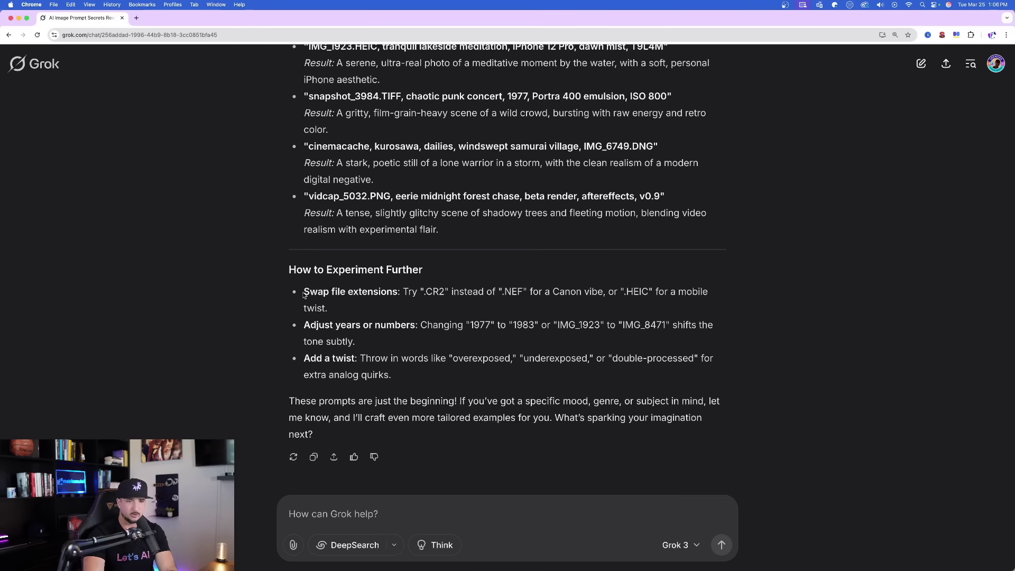
drag(304, 295, 407, 376)
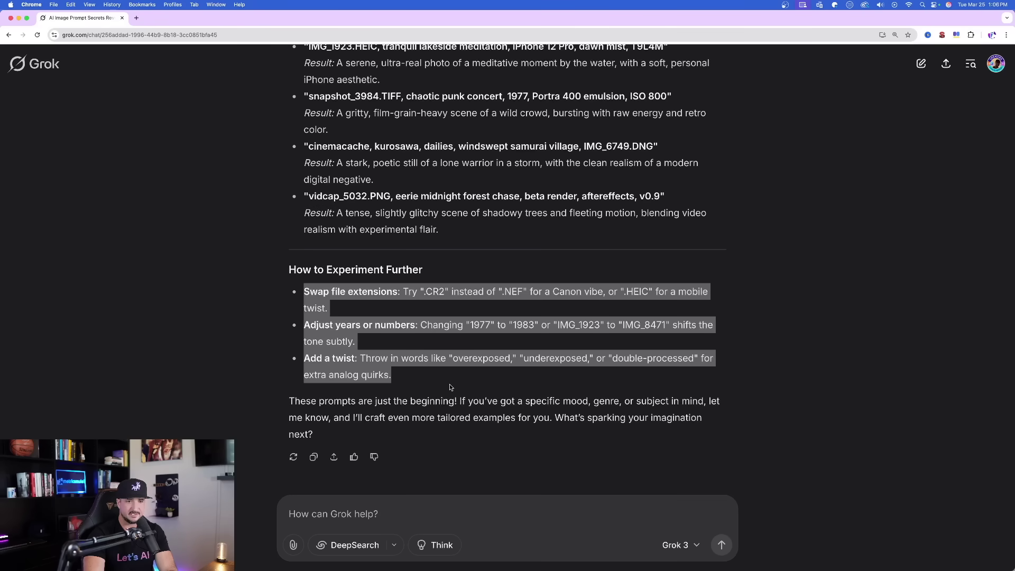
click(447, 392)
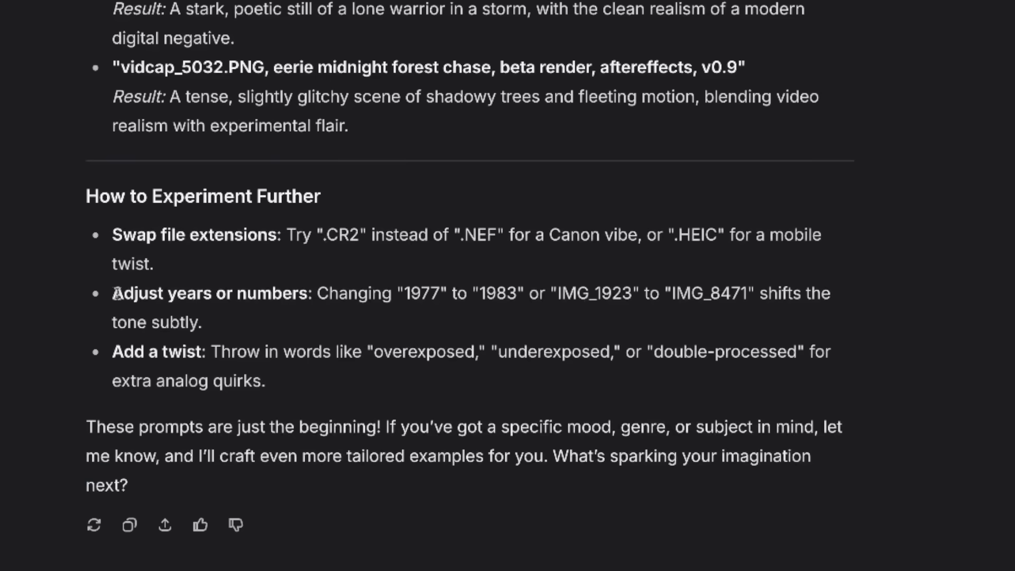
drag(118, 294, 319, 294)
click(594, 274)
drag(404, 287, 496, 286)
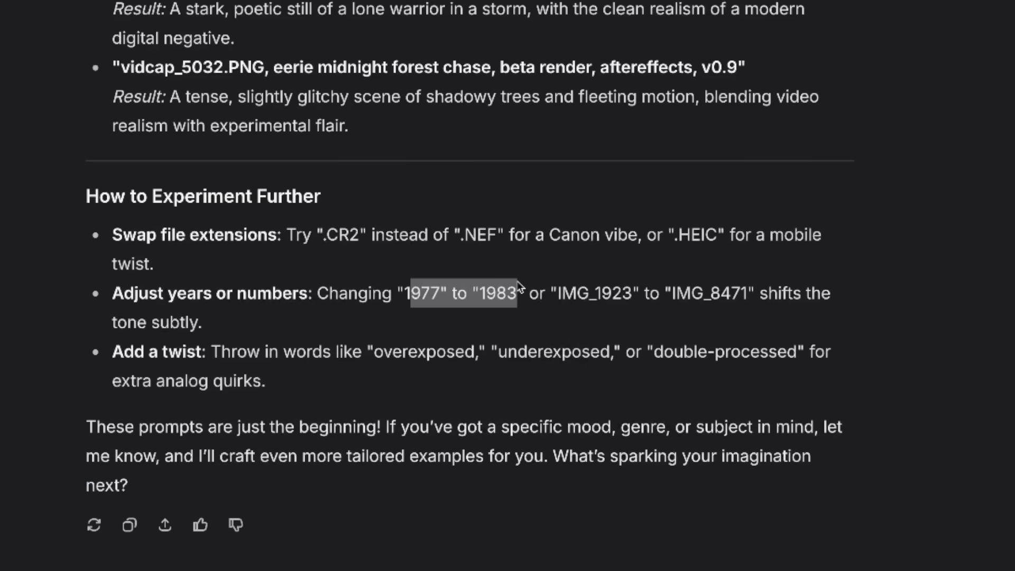
click(389, 339)
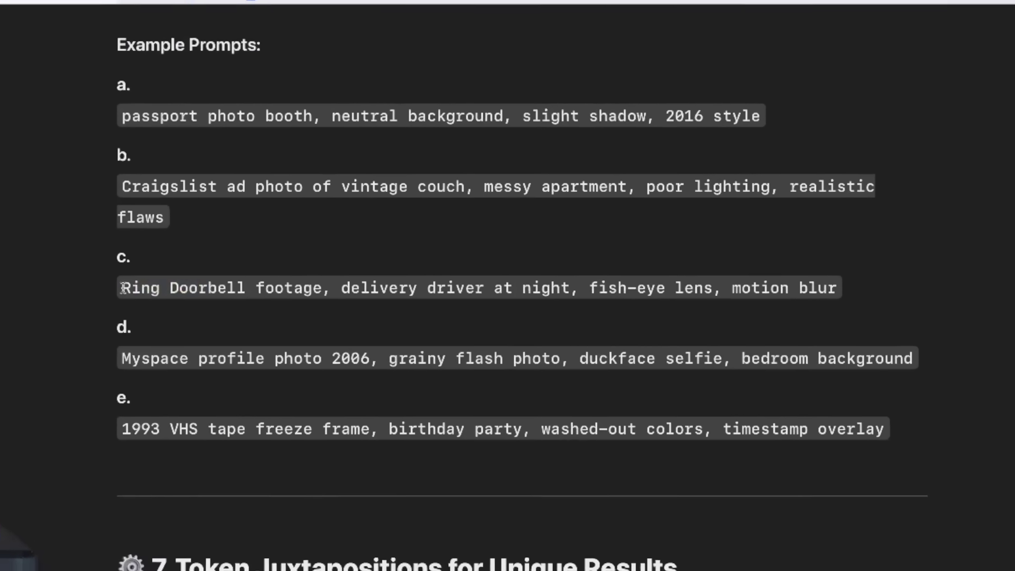
Highlight the Ring Doorbell and geo-tagged Brooklyn example prompts and the Want a Secret Weapon? heading.
drag(252, 227, 702, 216)
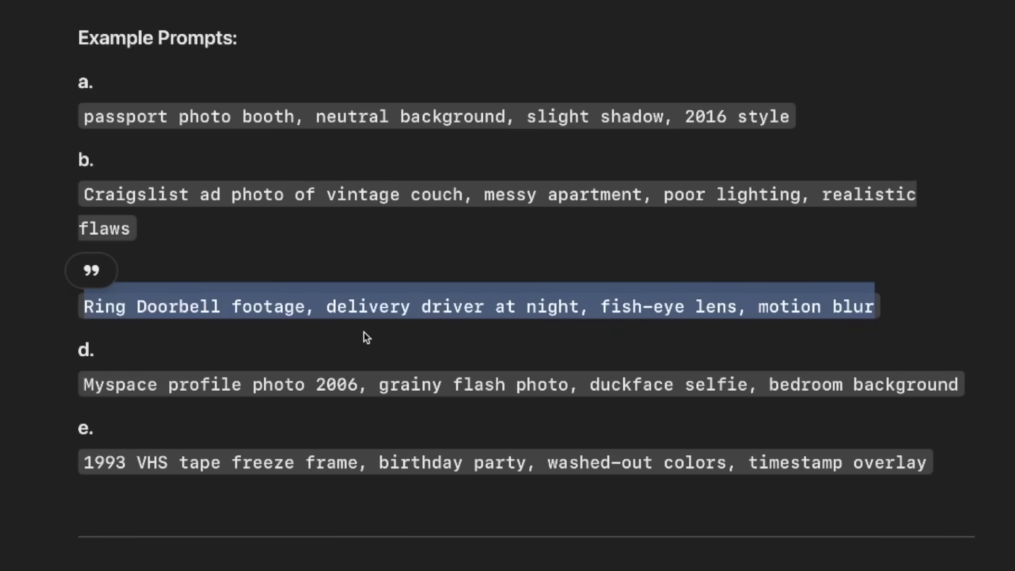
click(417, 349)
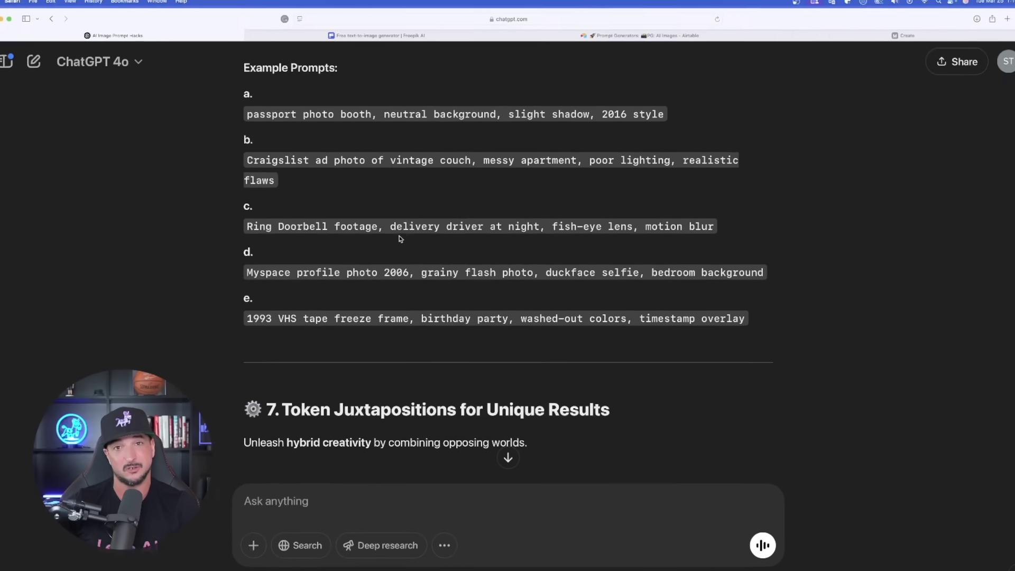
scroll(151, 196, up, 10)
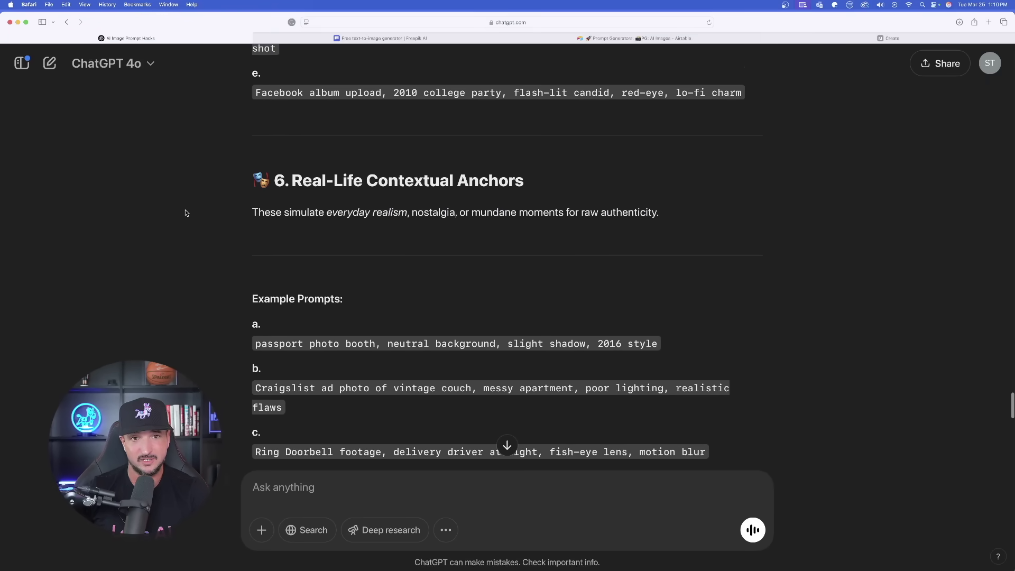
scroll(194, 226, up, 3)
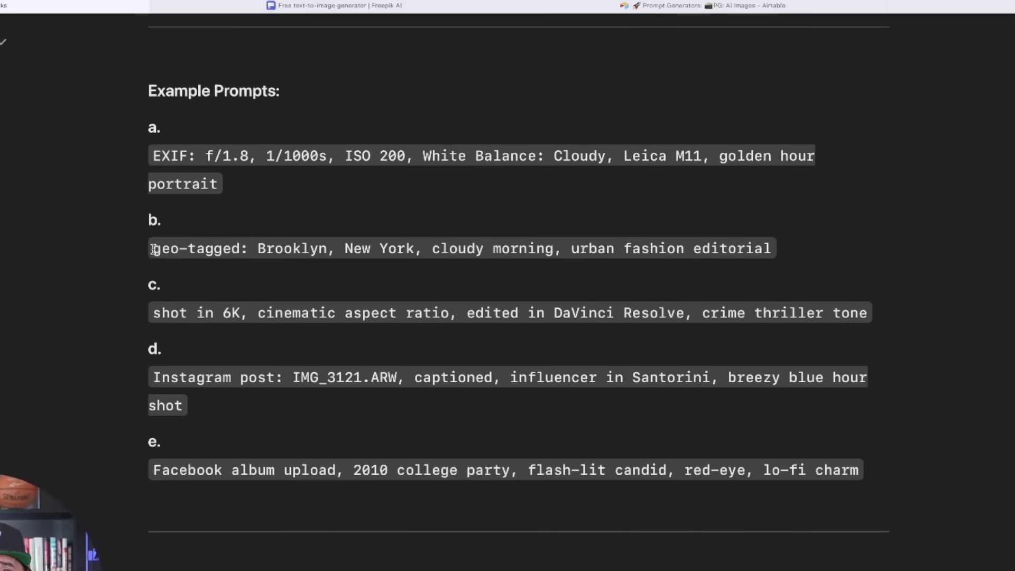
drag(259, 201, 679, 201)
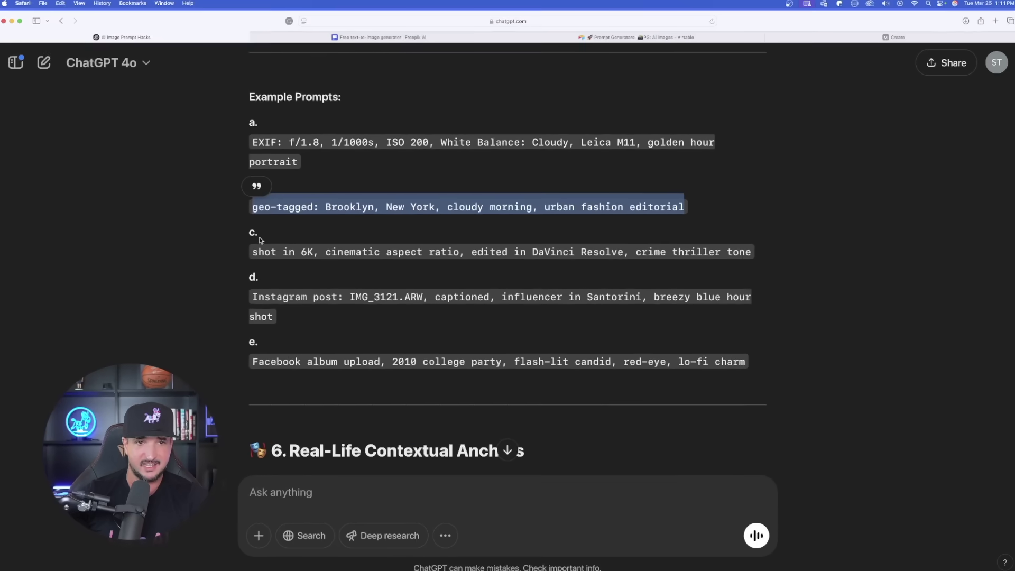
scroll(119, 258, down, 15)
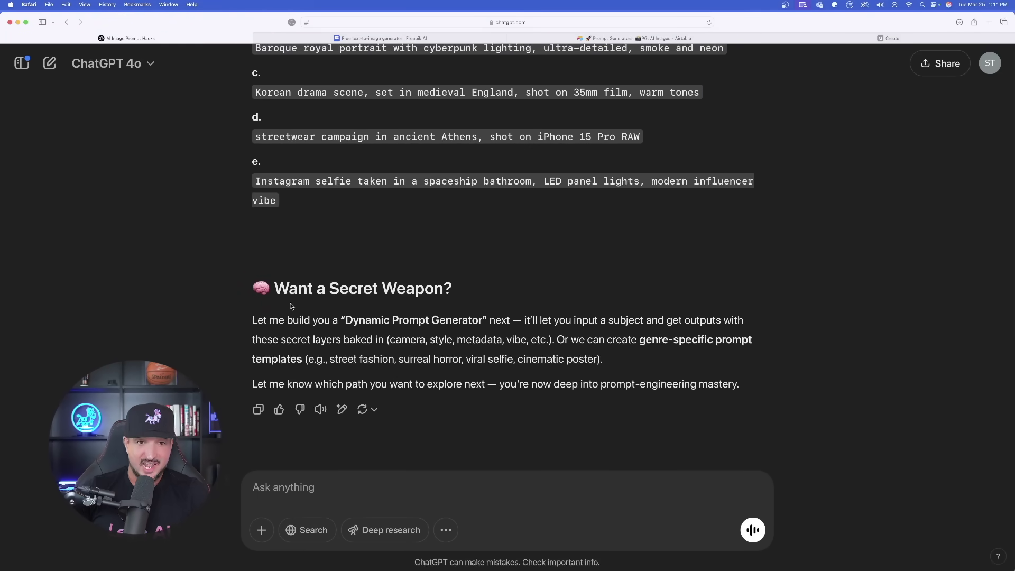
drag(255, 286, 461, 284)
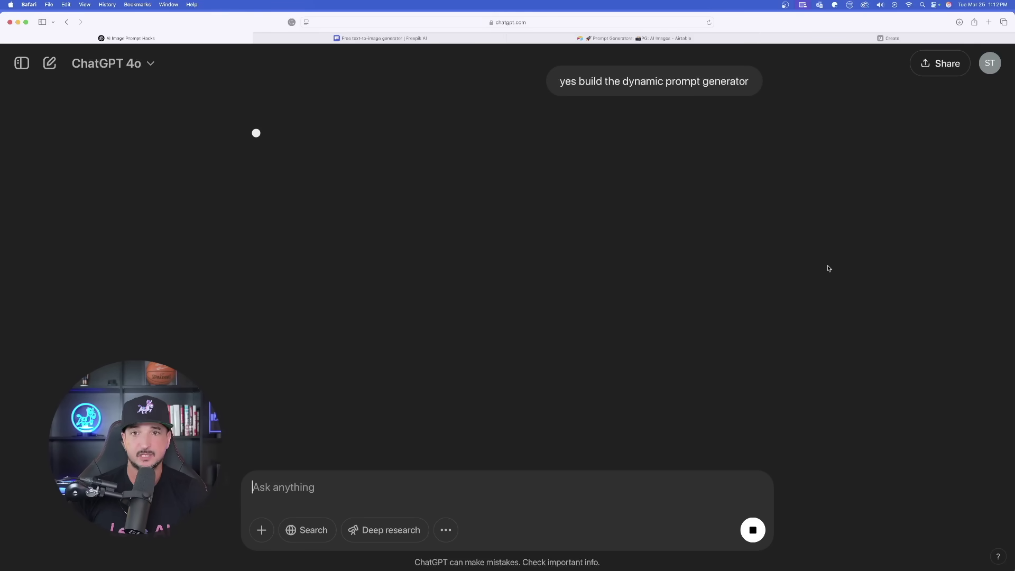
Scroll Midjourney's Create feed past the doorbell, Santorini, Naples and Vogue contact-sheet images.
click(826, 39)
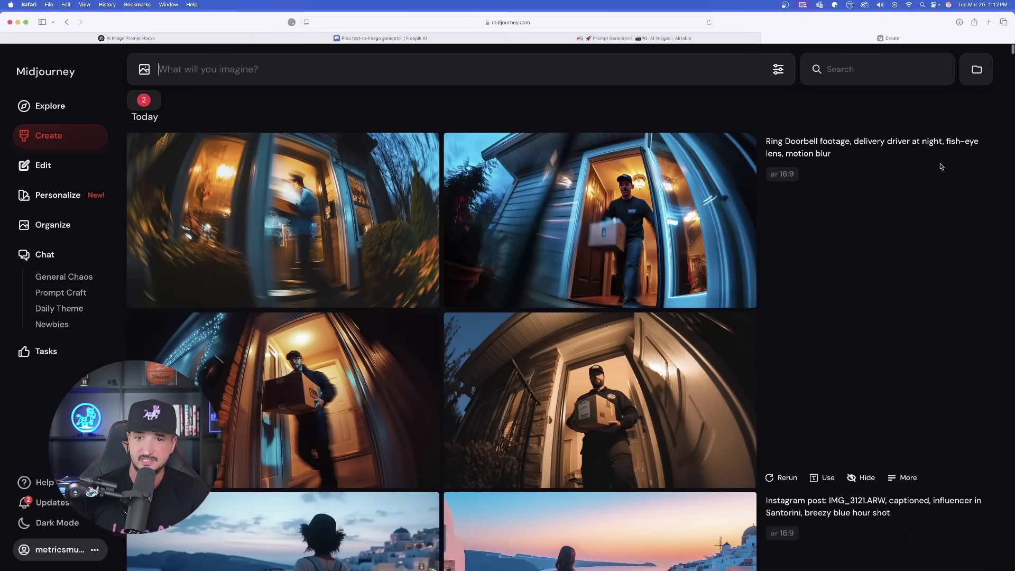
mouse_move(514, 179)
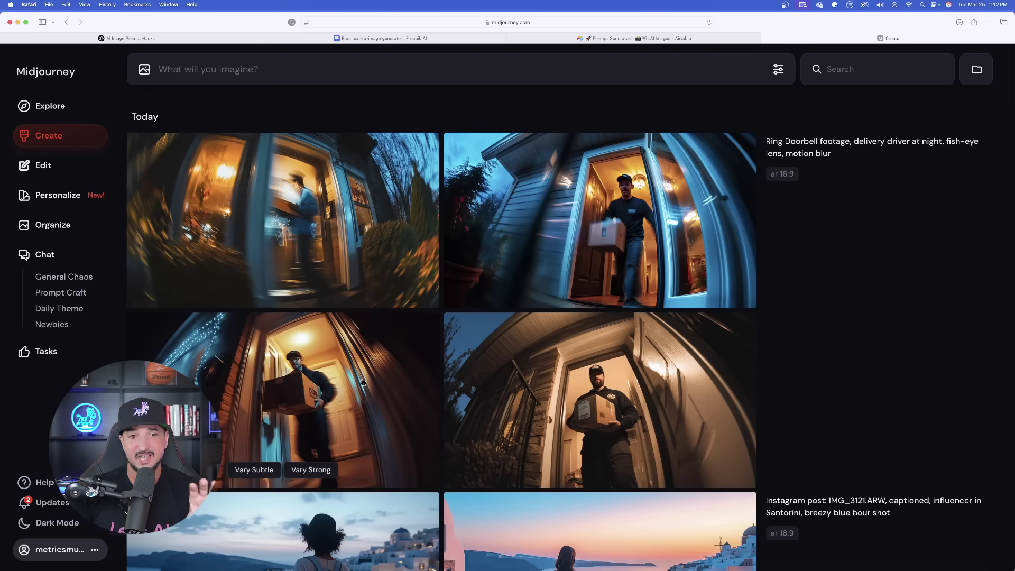
scroll(420, 337, down, 6)
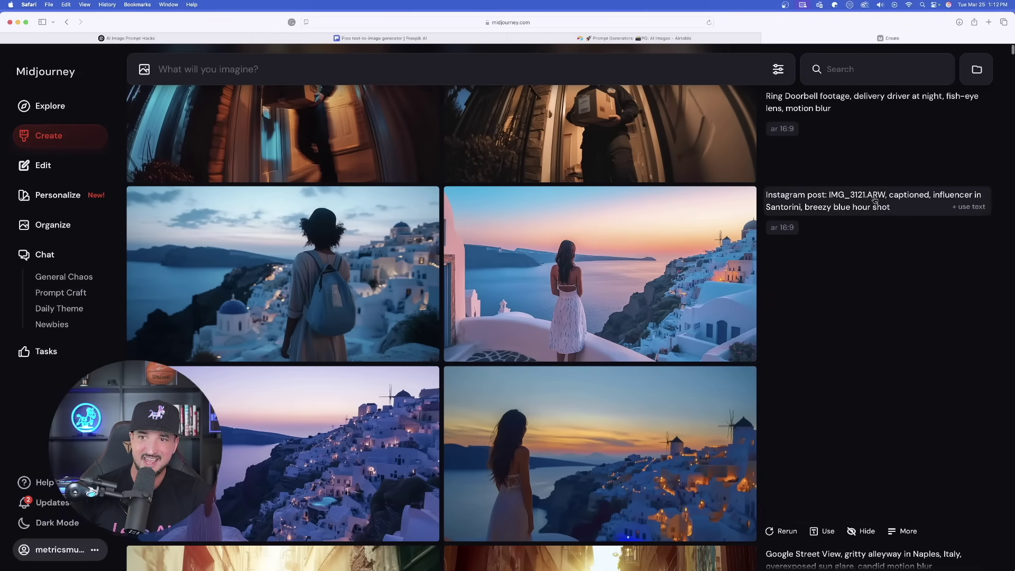
scroll(390, 324, down, 8)
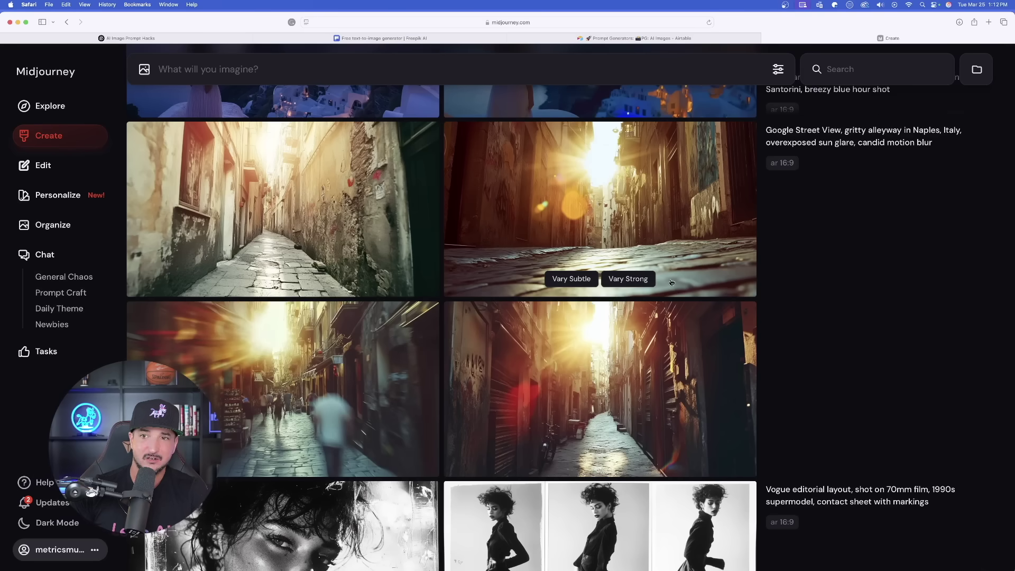
scroll(768, 268, down, 5)
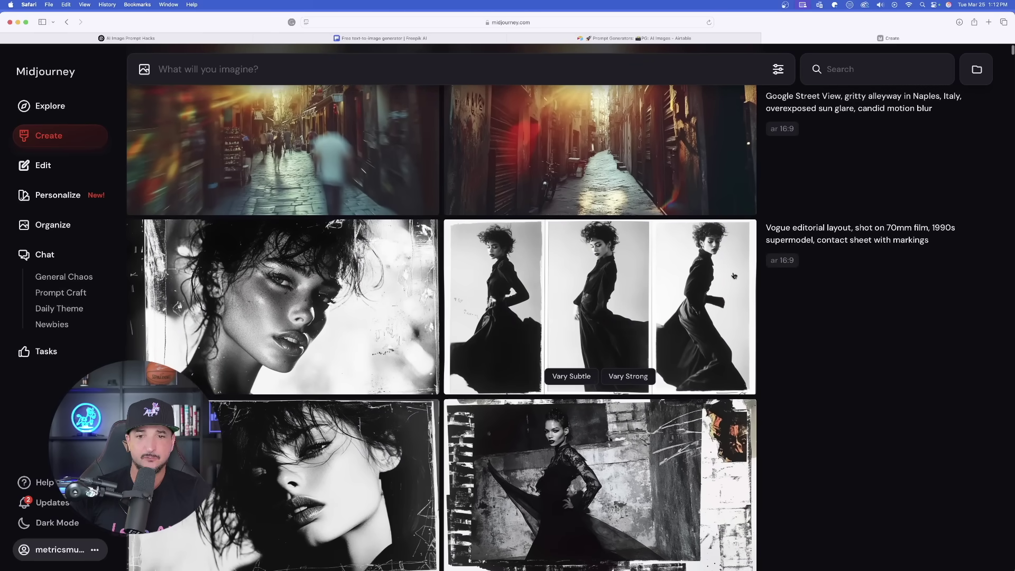
scroll(656, 247, down, 1)
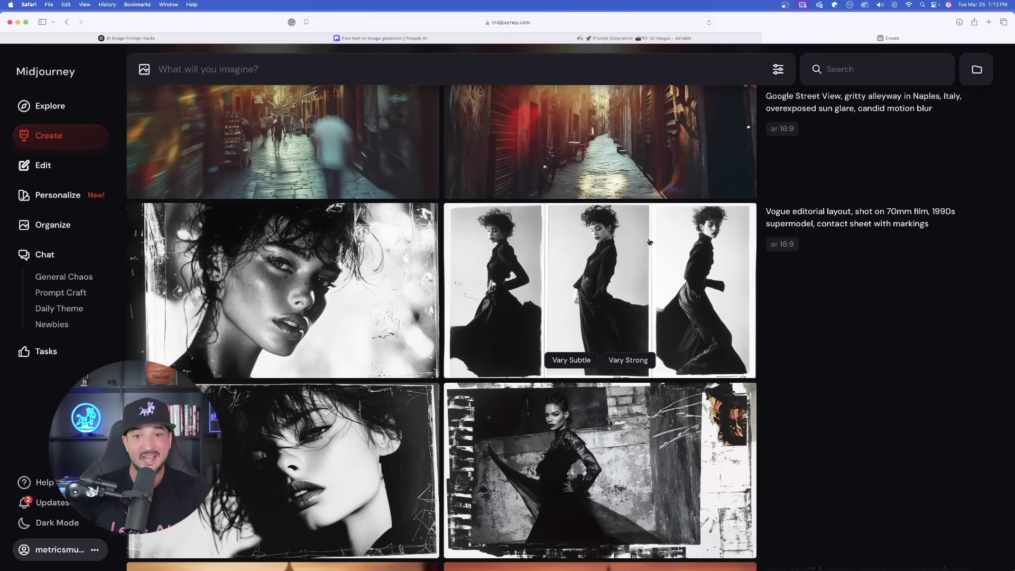
scroll(349, 252, down, 8)
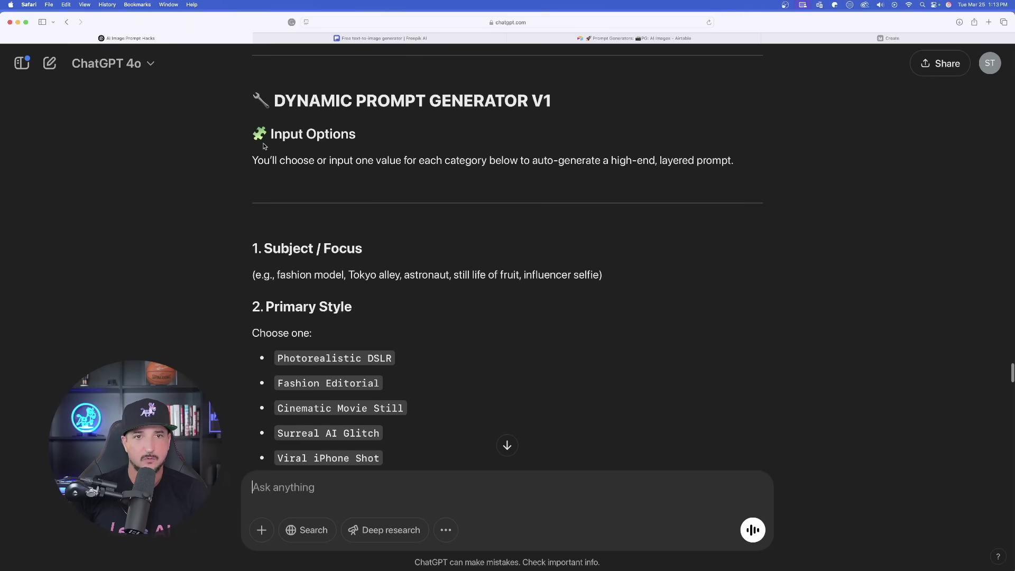
scroll(217, 156, up, 6)
scroll(222, 202, down, 3)
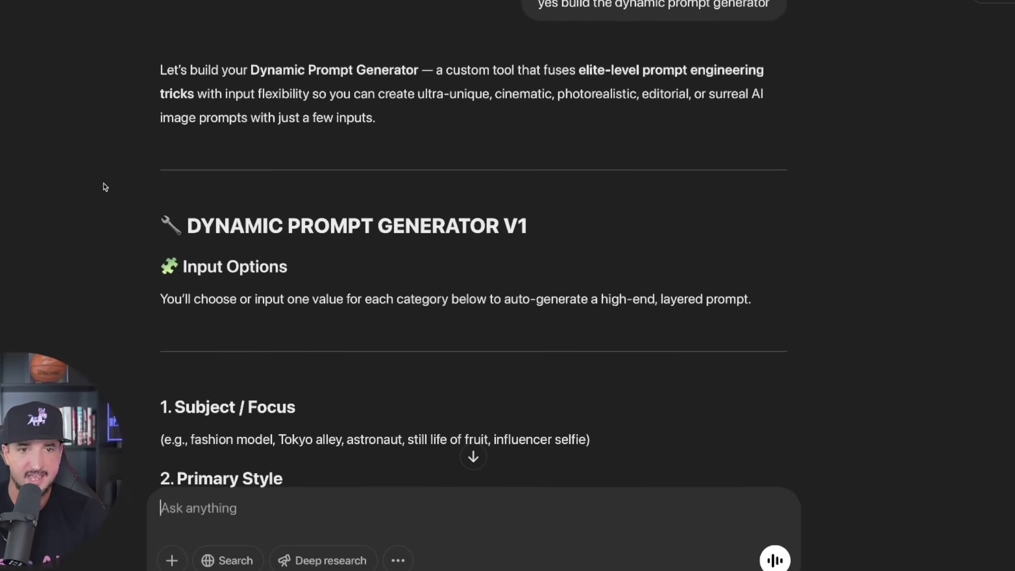
scroll(104, 187, down, 3)
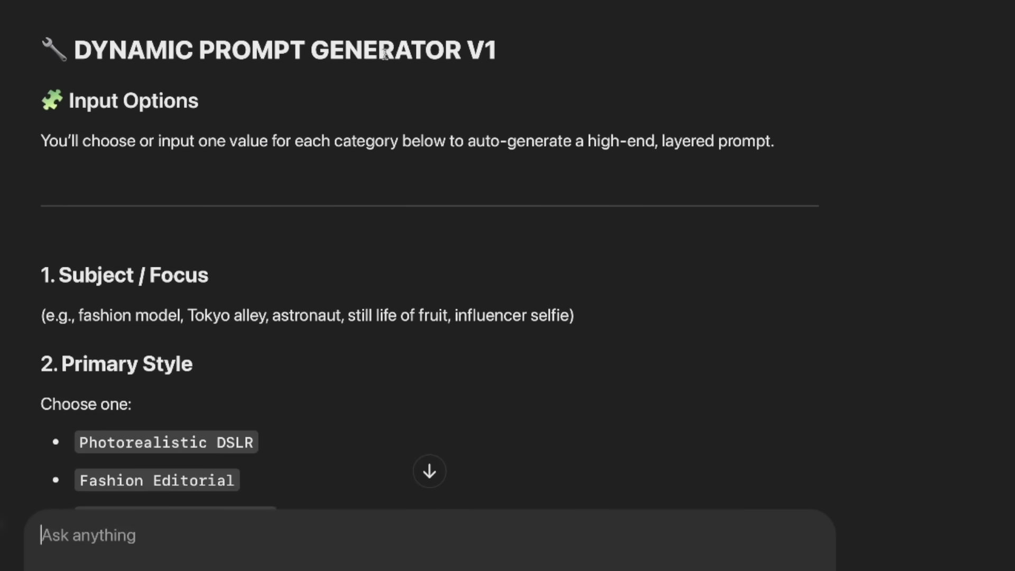
scroll(55, 143, down, 2)
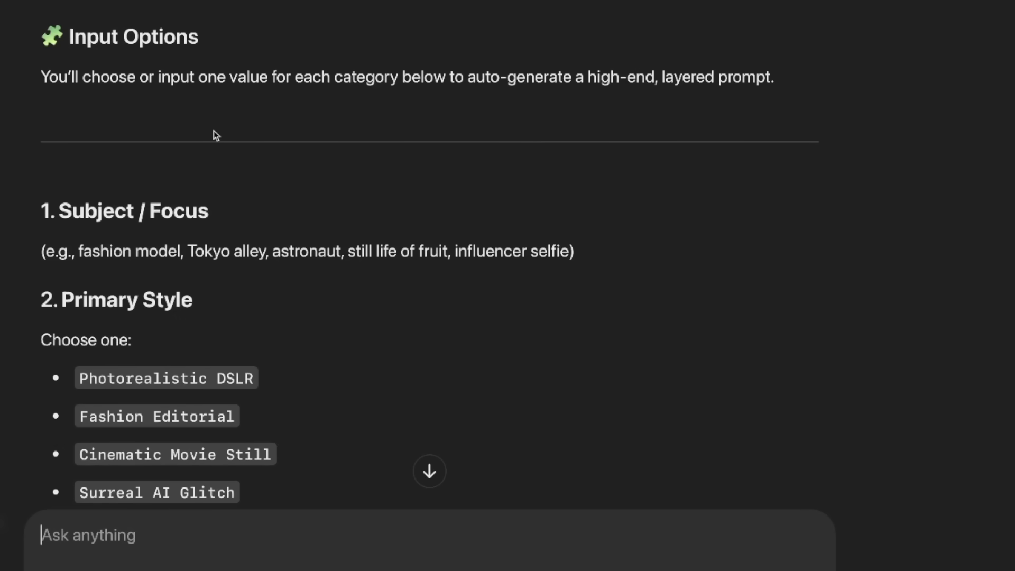
scroll(220, 135, down, 2)
scroll(116, 123, down, 2)
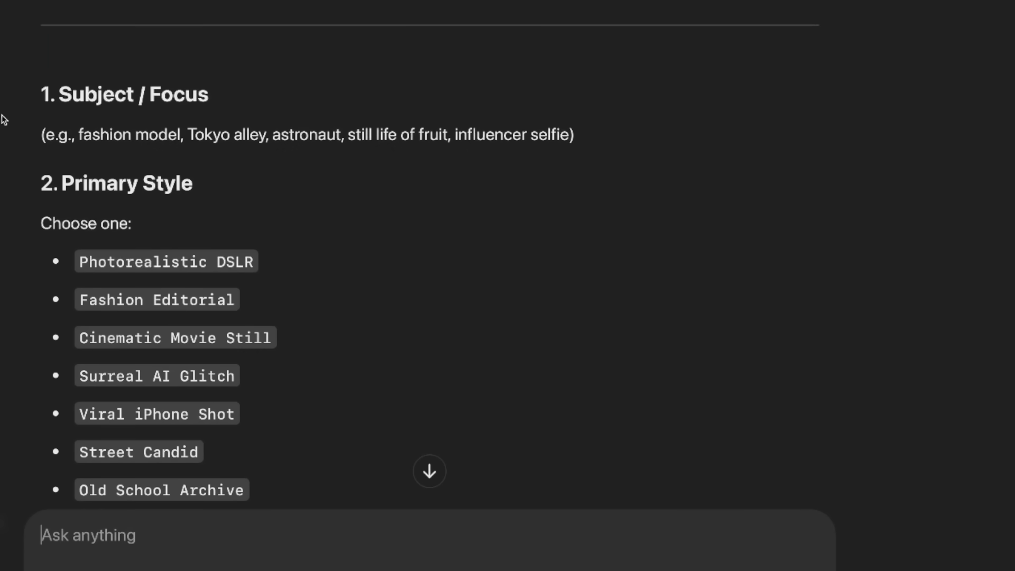
scroll(367, 191, down, 10)
scroll(367, 190, right, 3)
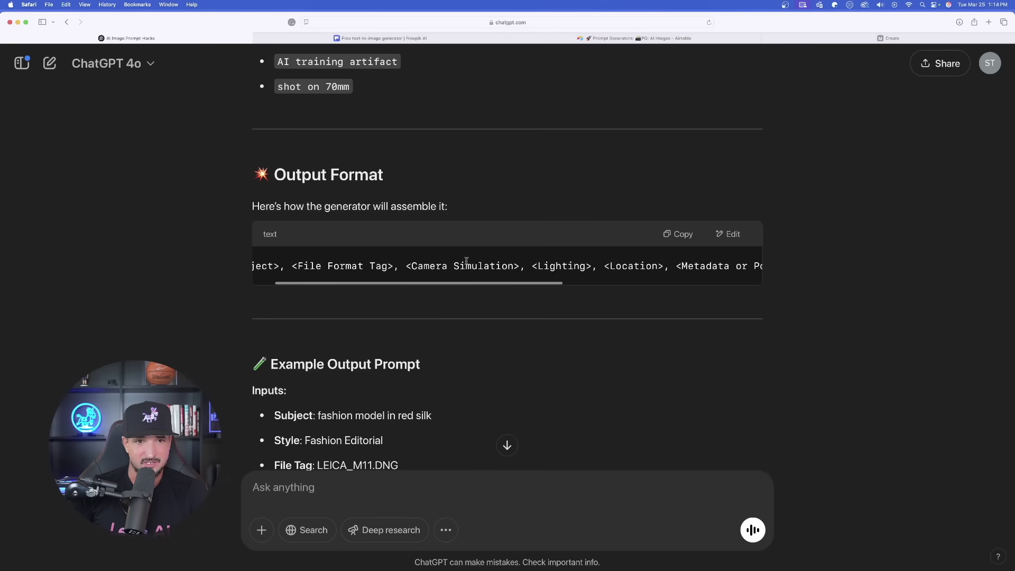
scroll(466, 260, right, 5)
scroll(418, 264, down, 5)
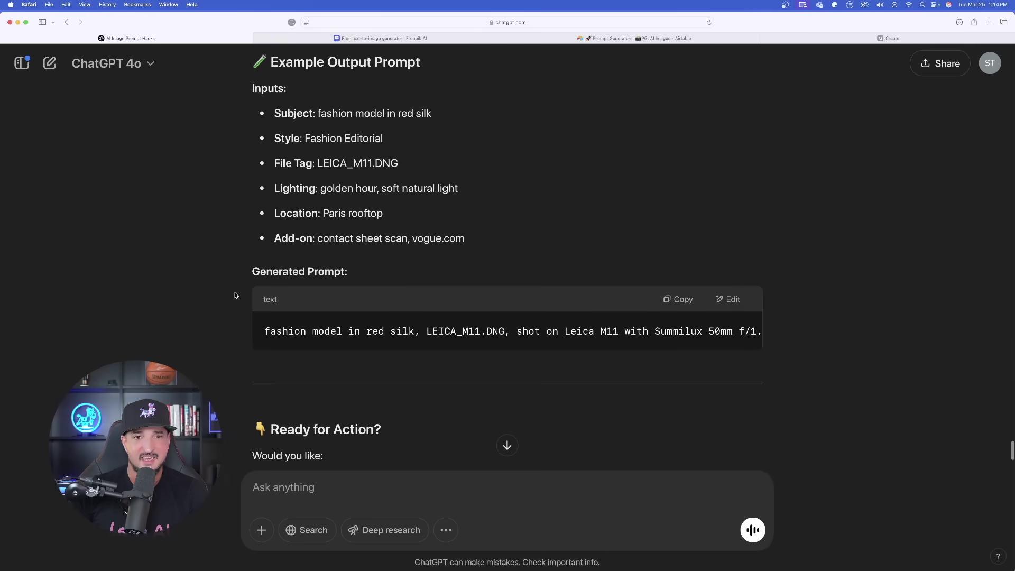
scroll(243, 229, up, 1)
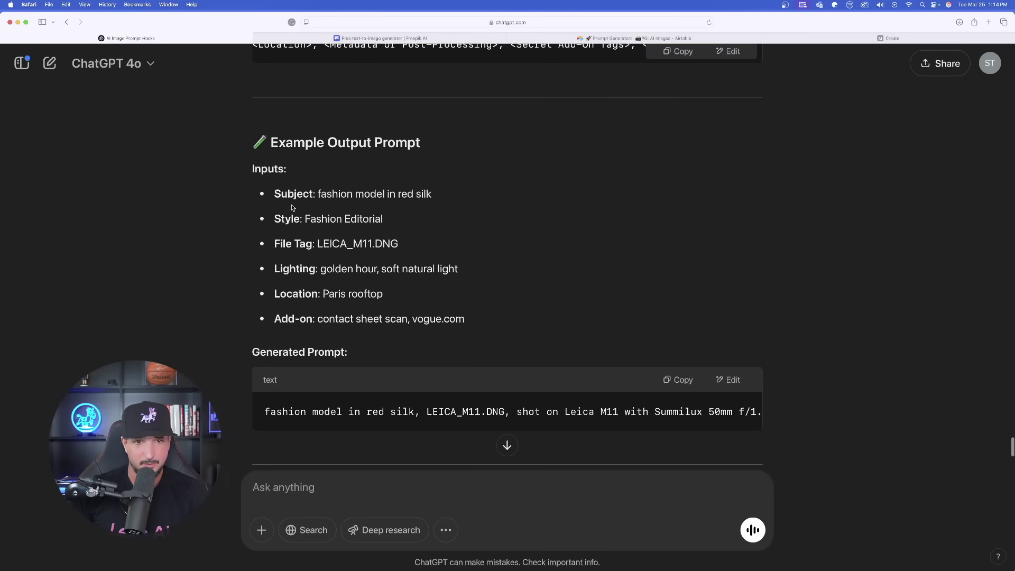